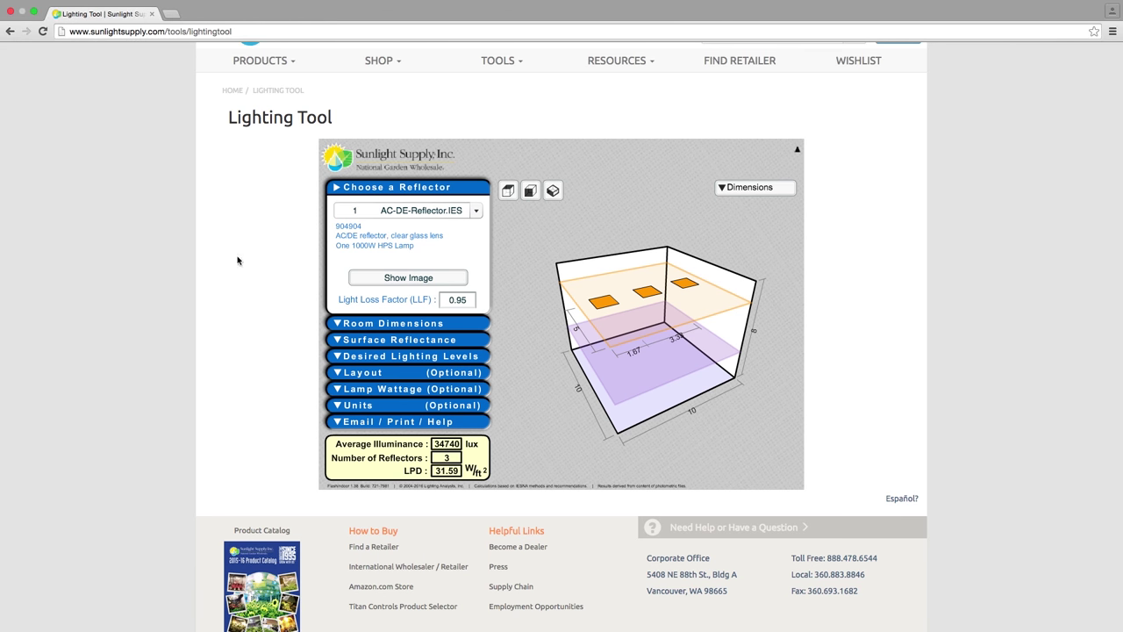
# - Choose 7 DE-Boss-Reflector.IES as the reflector
pyautogui.click(395, 188)
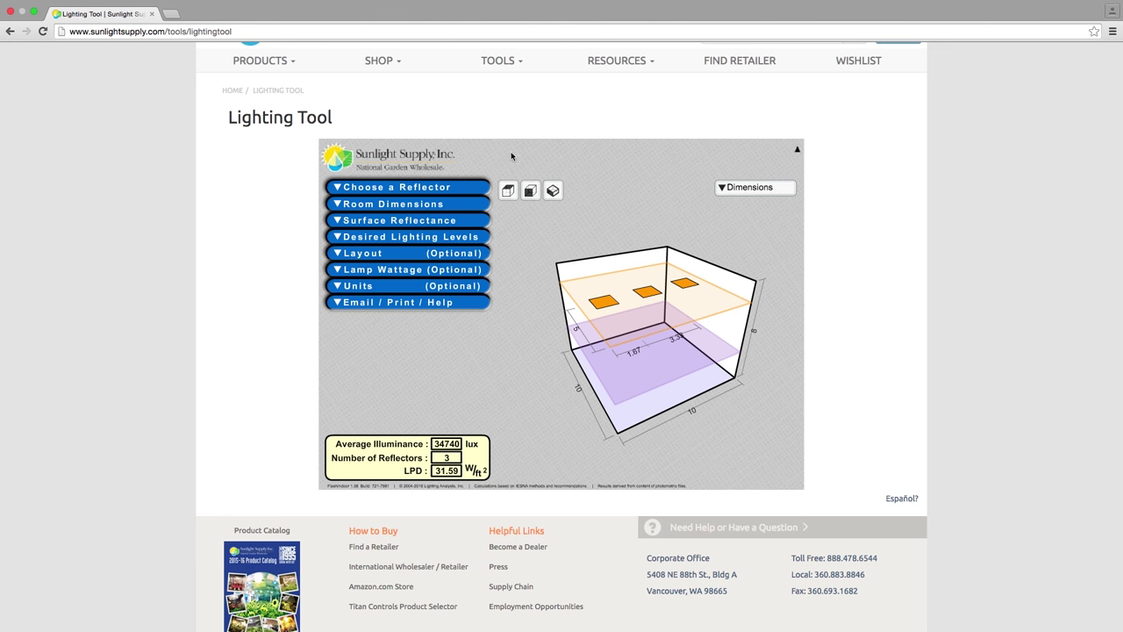
pyautogui.click(339, 188)
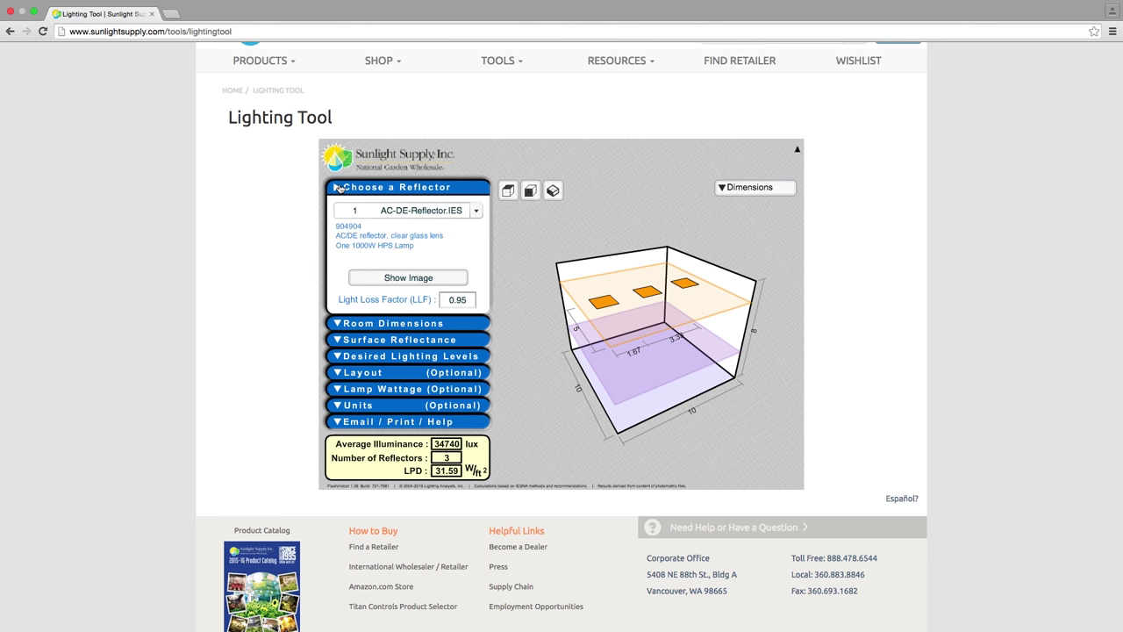
pyautogui.click(480, 214)
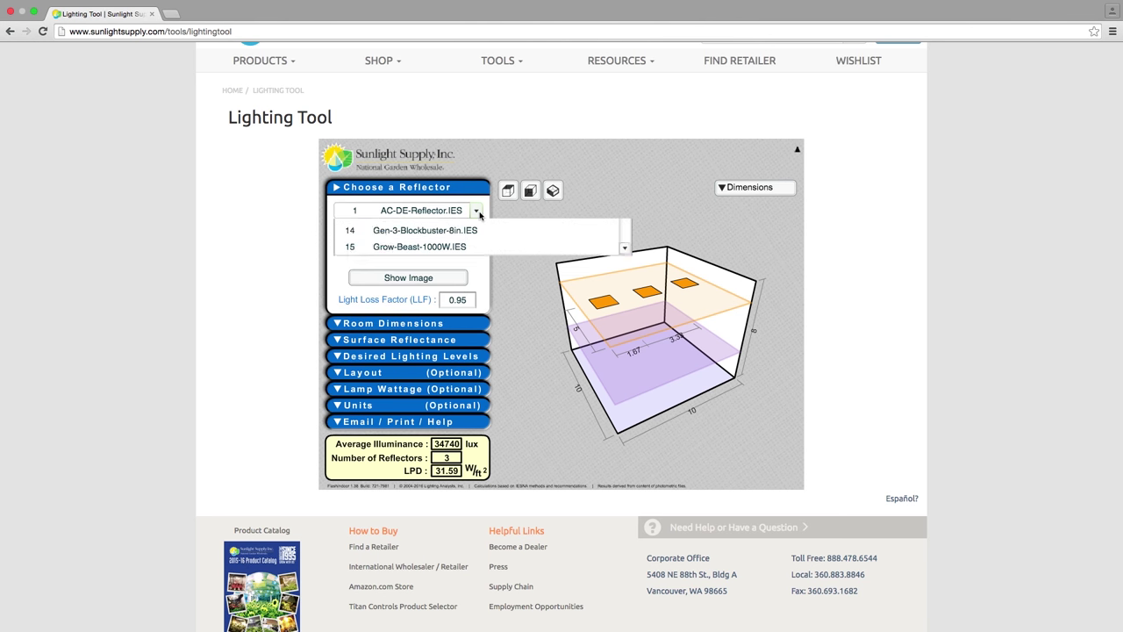
pyautogui.moveTo(624, 242); pyautogui.dragTo(620, 375)
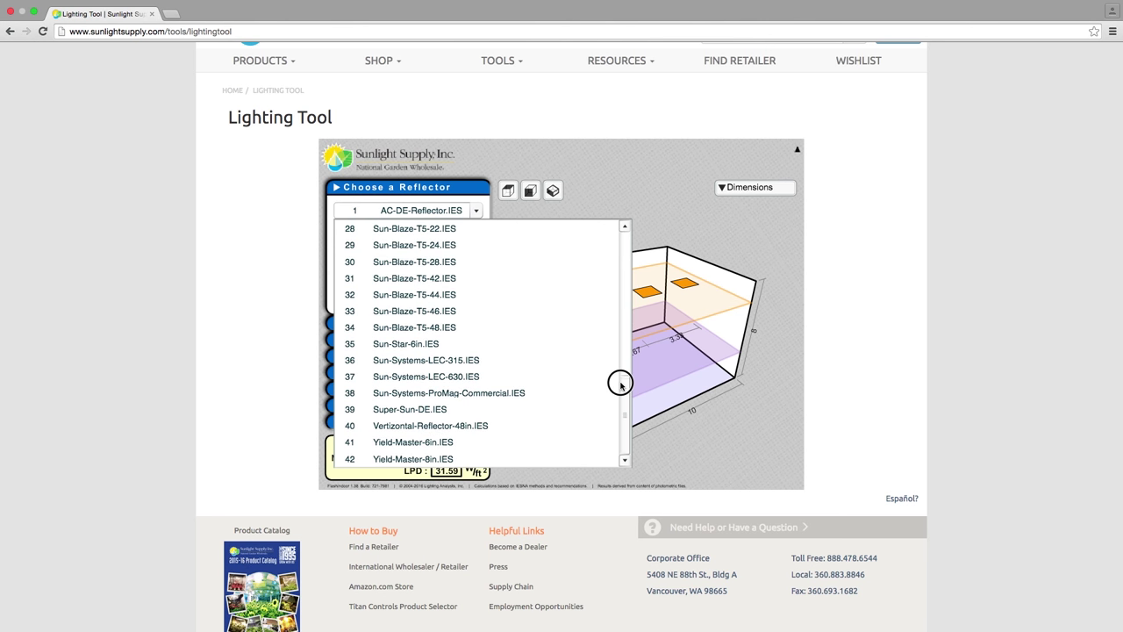
pyautogui.moveTo(620, 376); pyautogui.dragTo(627, 237)
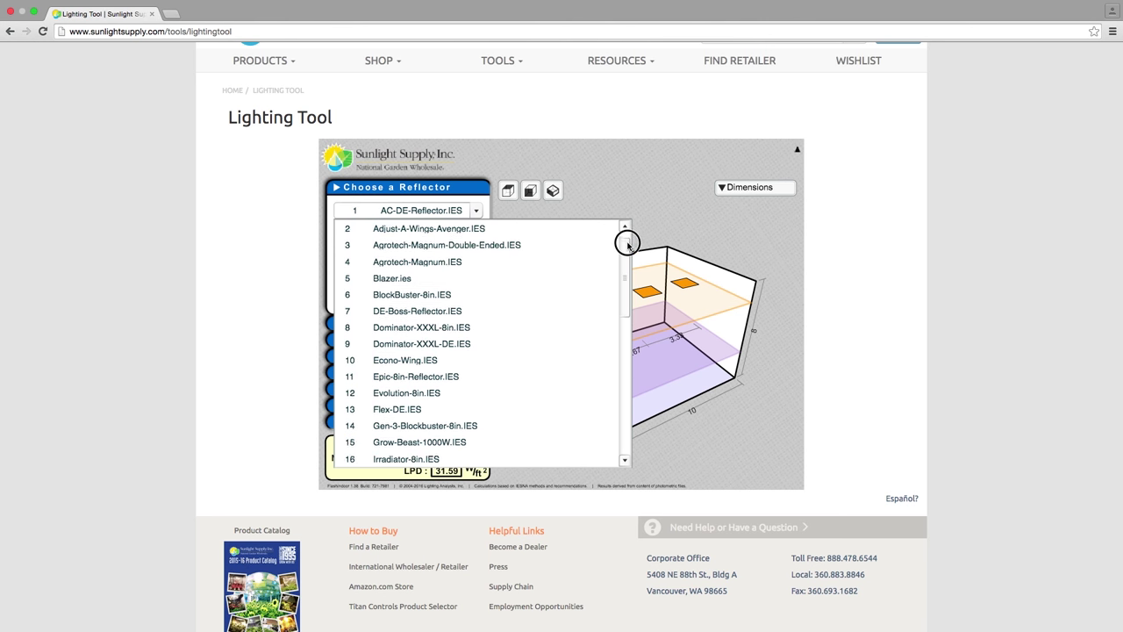
pyautogui.click(430, 327)
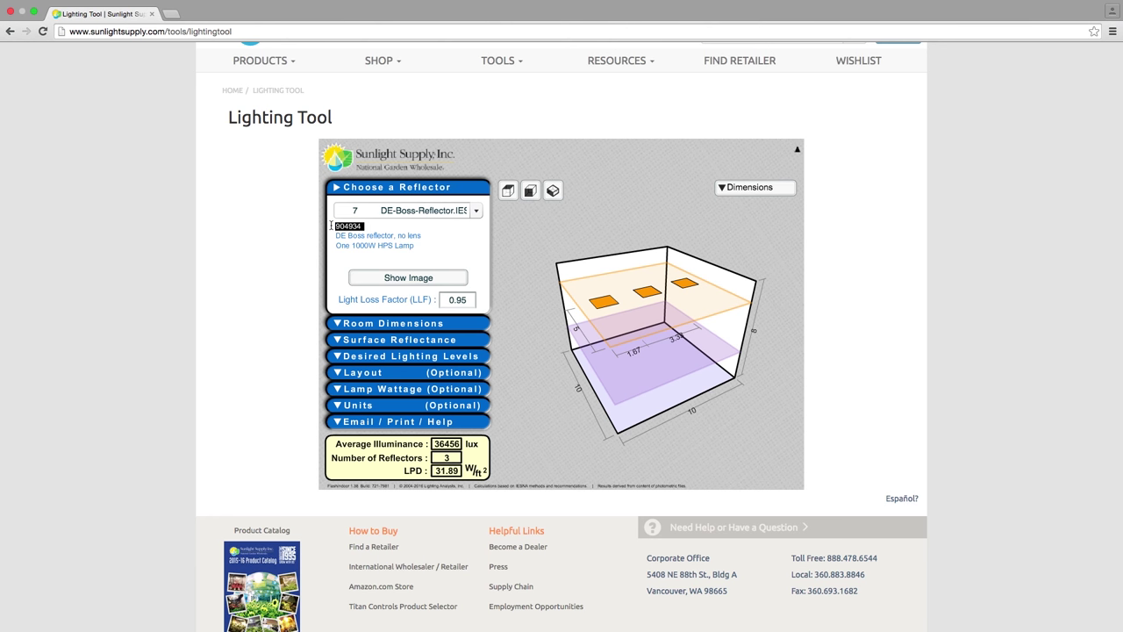
# - View the DE-Boss reflector photo, enlarge and shrink it, then close it
pyautogui.click(417, 277)
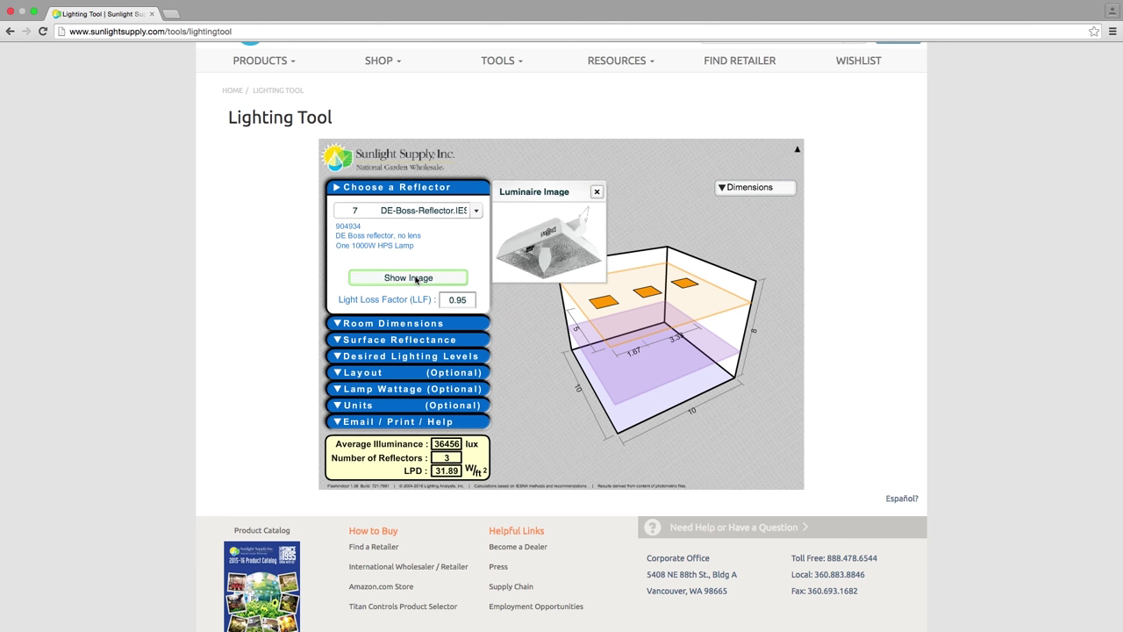
pyautogui.moveTo(602, 276); pyautogui.dragTo(714, 380)
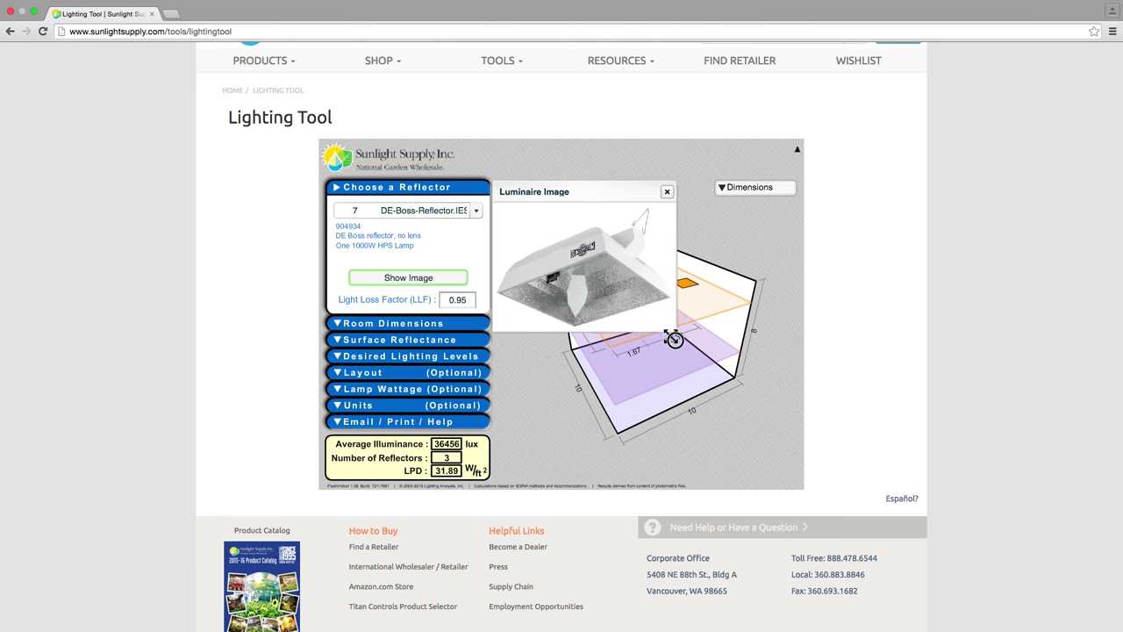
pyautogui.moveTo(714, 380); pyautogui.dragTo(606, 292)
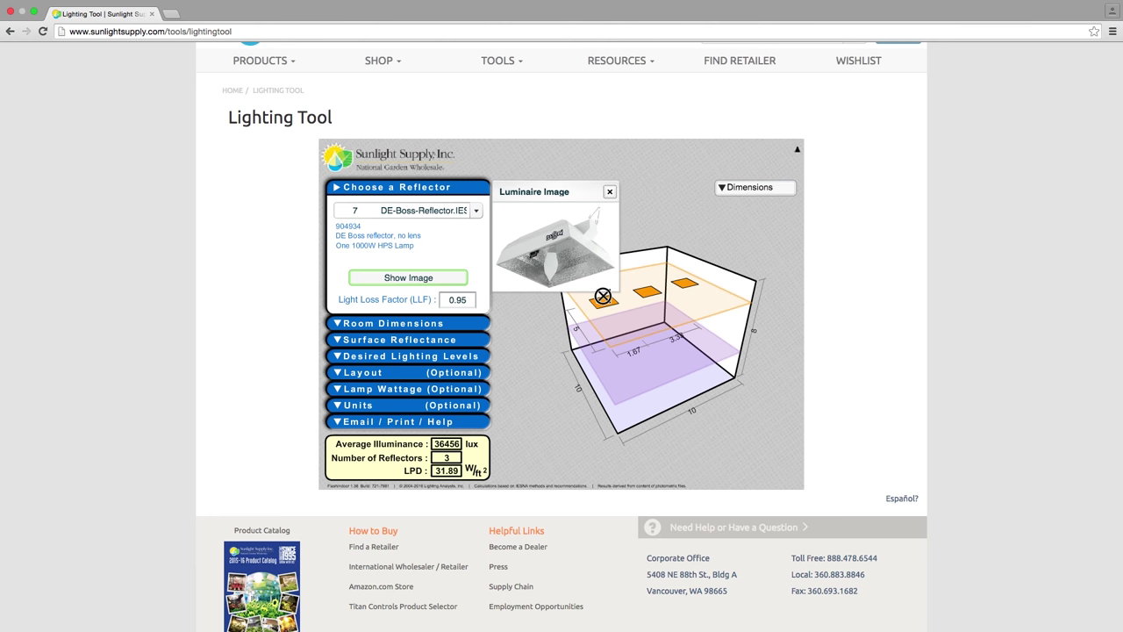
pyautogui.click(466, 300)
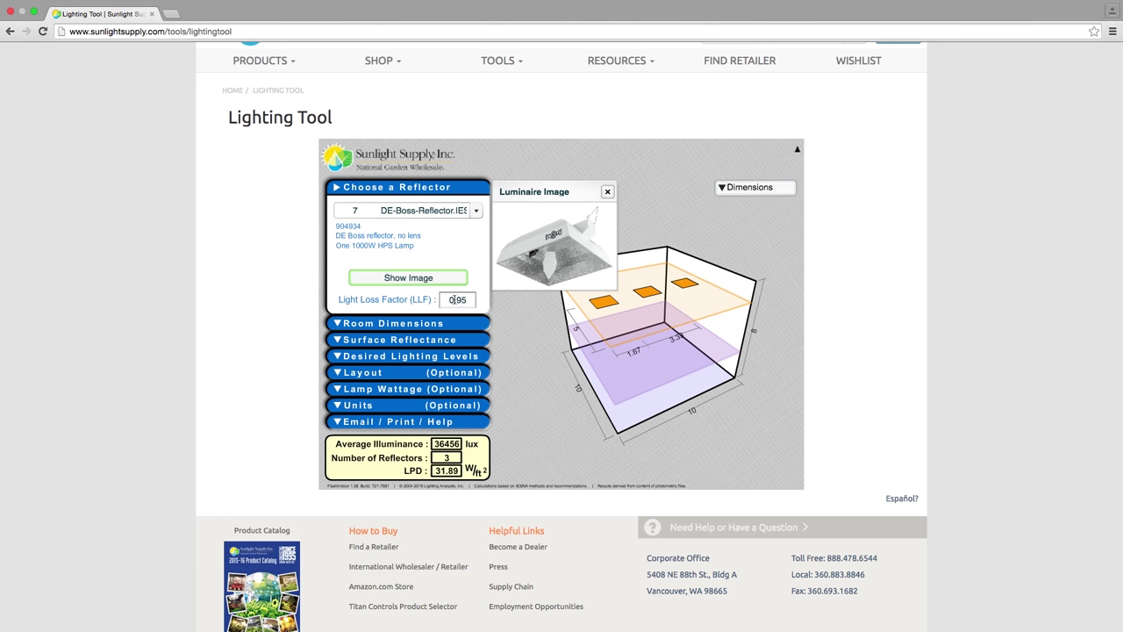
pyautogui.click(431, 249)
pyautogui.click(608, 190)
pyautogui.click(477, 251)
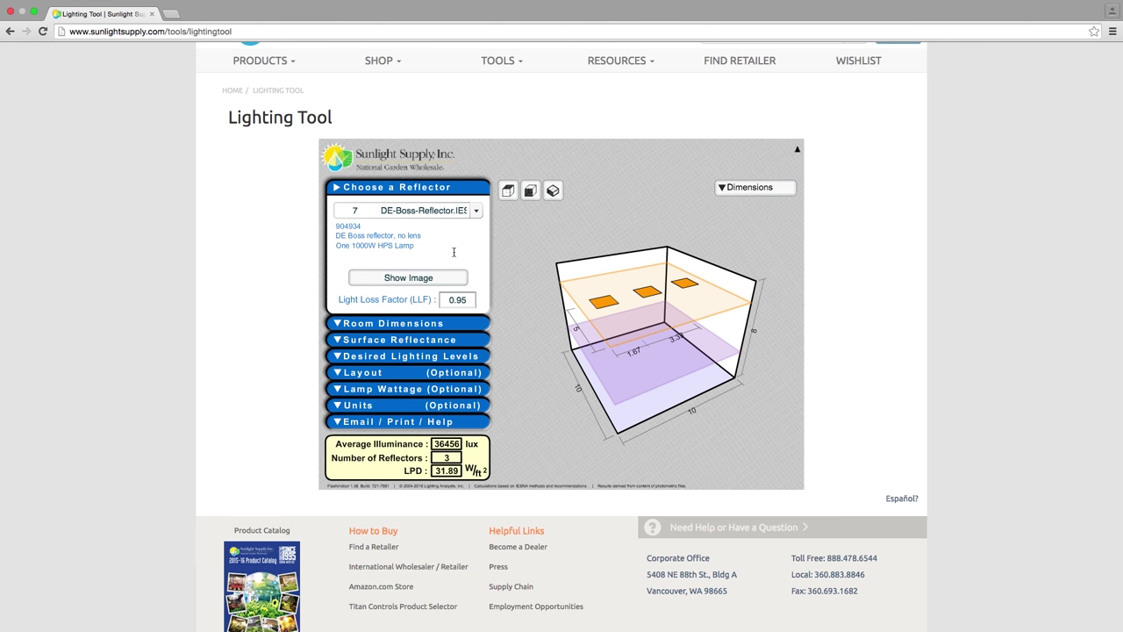
# - Set the room length to 40 ft and width to 20 ft
pyautogui.click(387, 324)
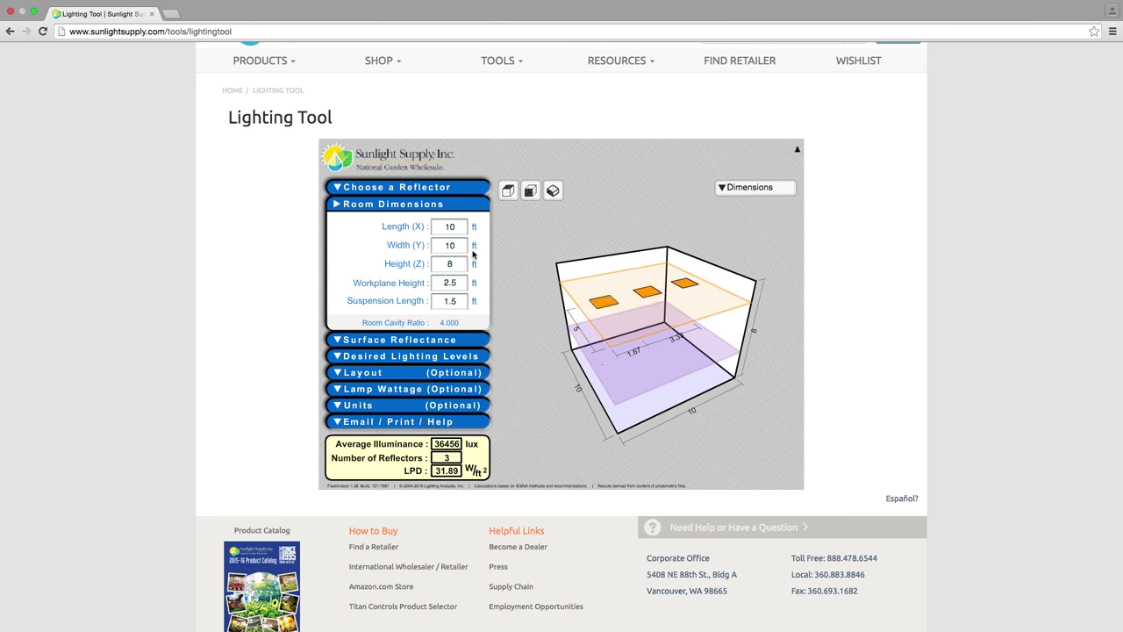
pyautogui.doubleClick(457, 226)
pyautogui.write('40')
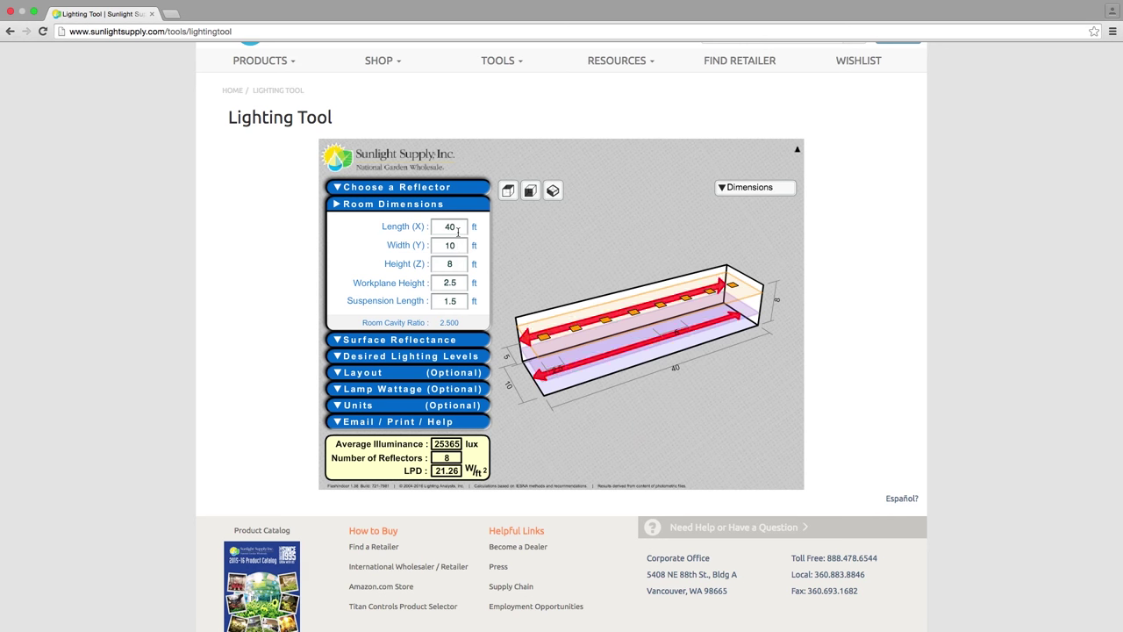
pyautogui.doubleClick(457, 246)
pyautogui.write('2')
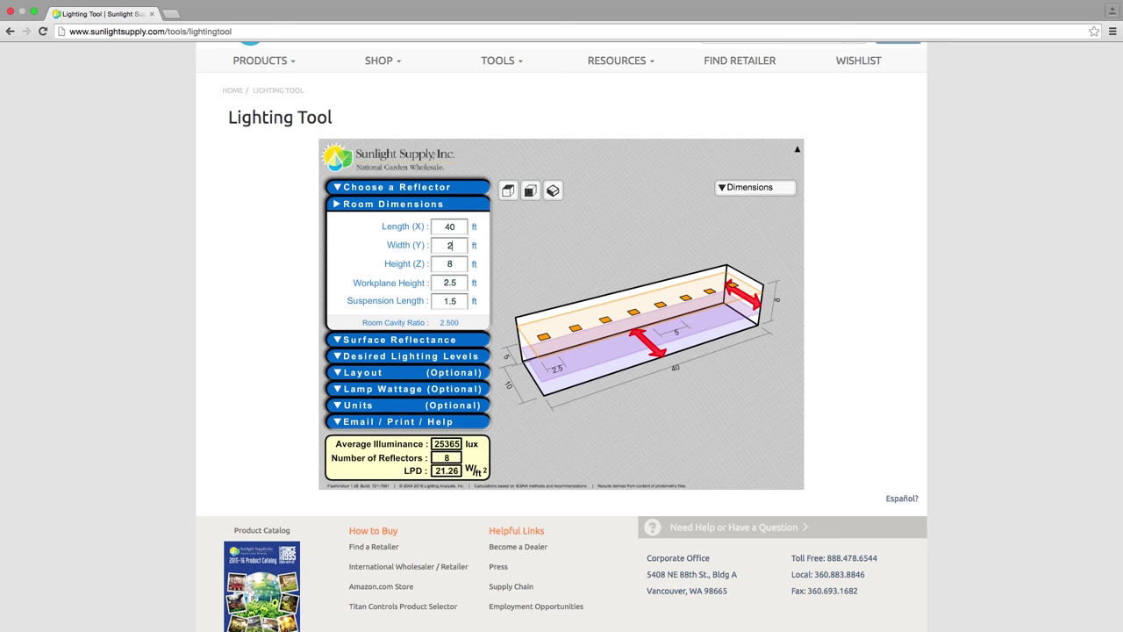
pyautogui.write('0')
pyautogui.click(444, 263)
# - Set the room height to 10 ft and workplane height to 3 ft
pyautogui.doubleClick(444, 263)
pyautogui.write('10')
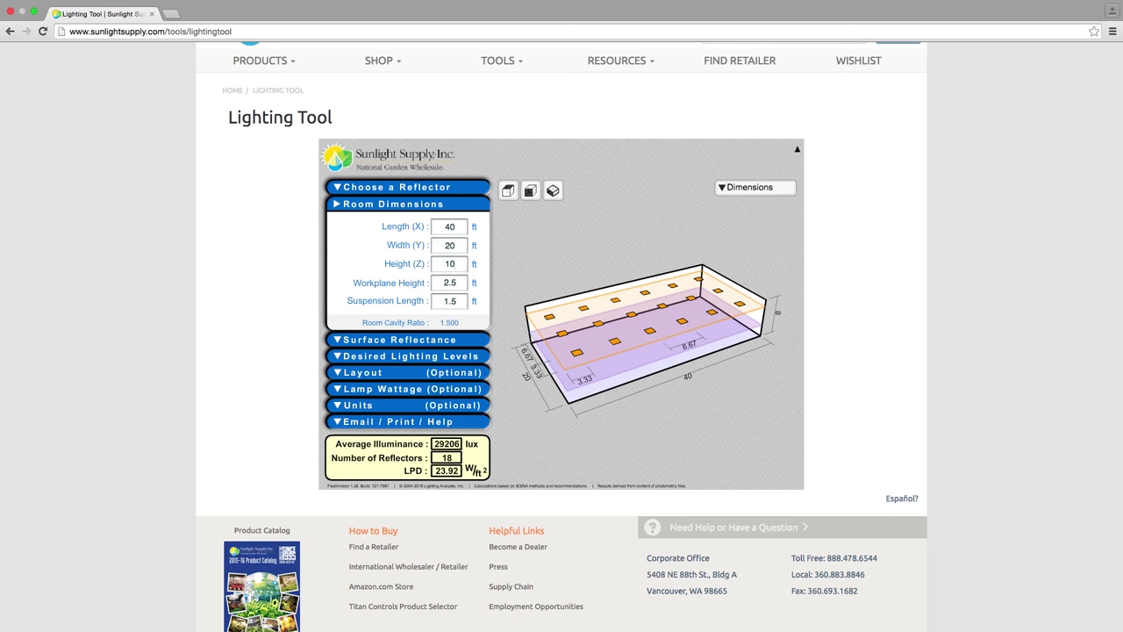
pyautogui.press('Return')
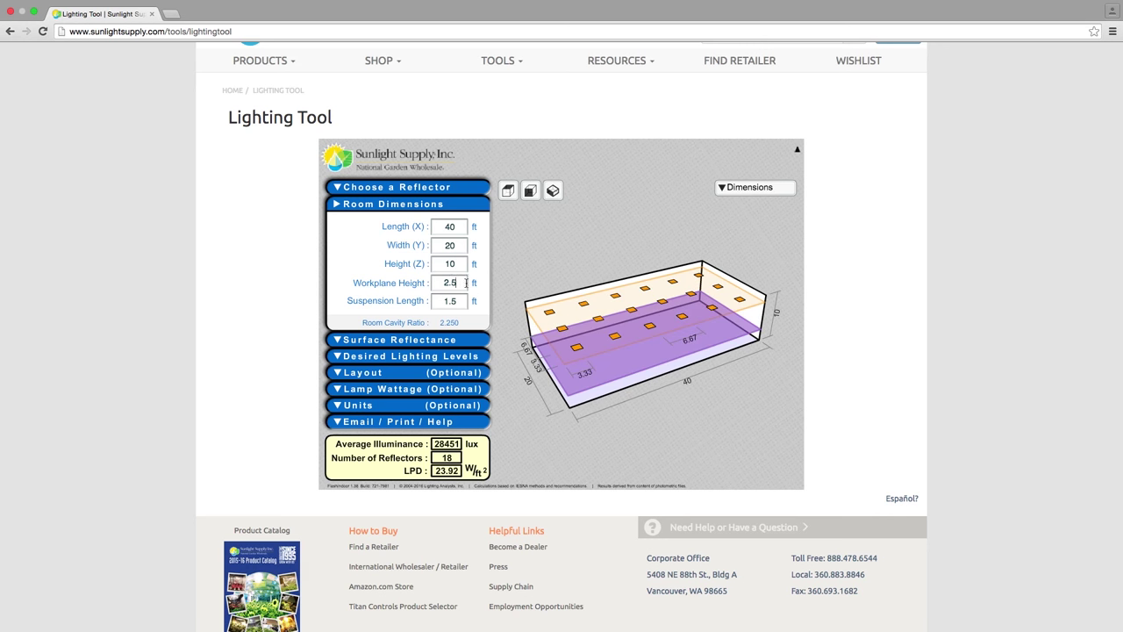
pyautogui.press('Return')
pyautogui.doubleClick(449, 282)
pyautogui.write('3')
pyautogui.press('Return')
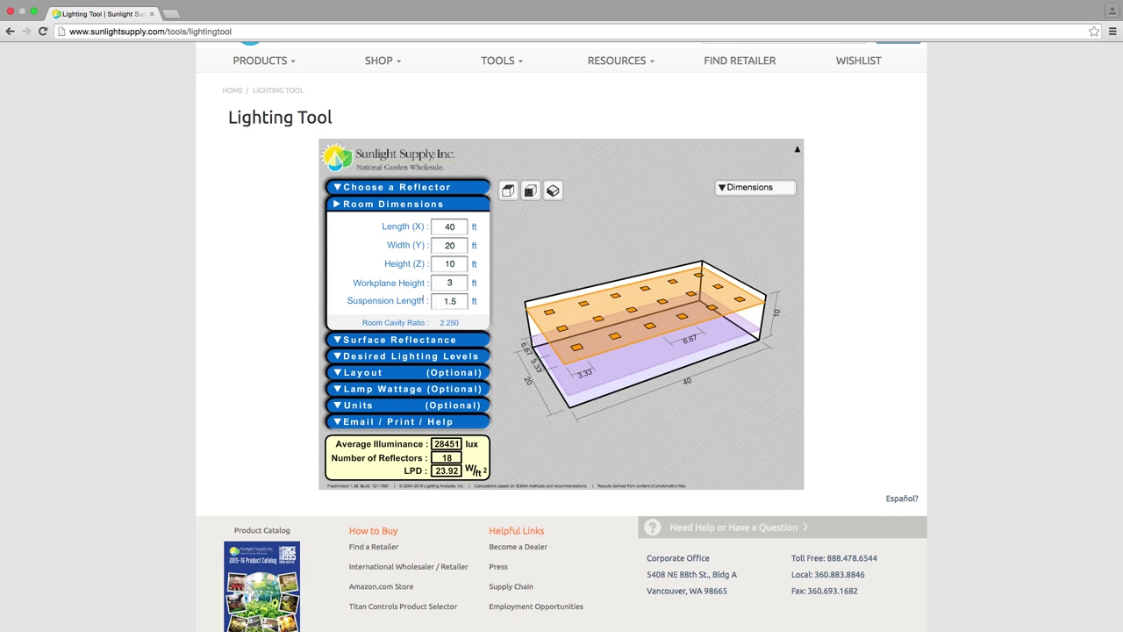
pyautogui.click(460, 263)
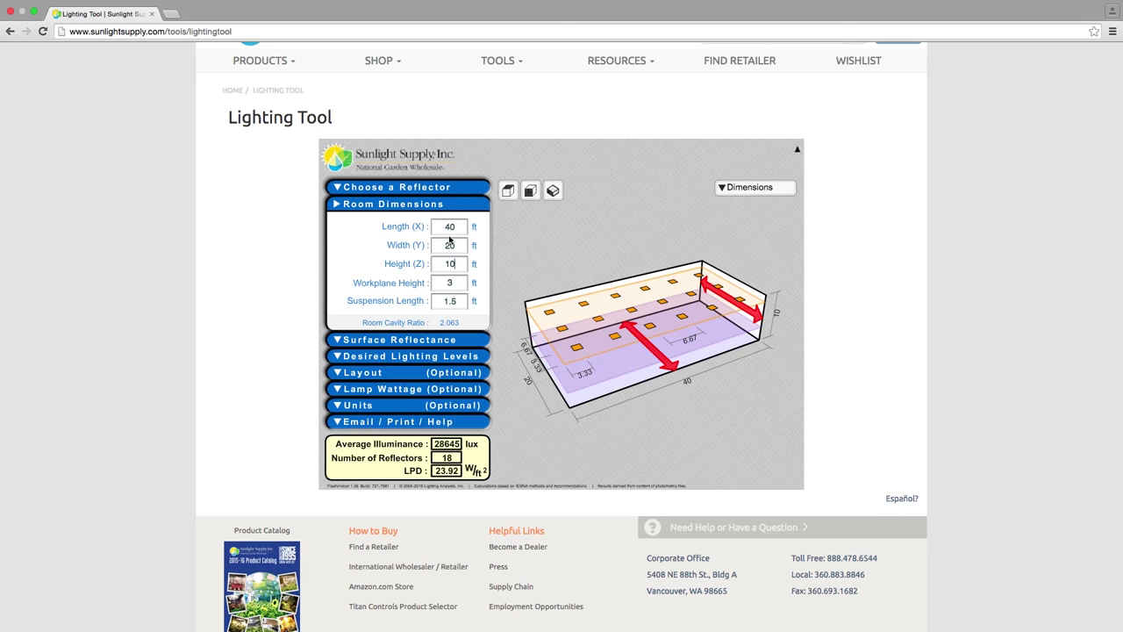
pyautogui.click(460, 304)
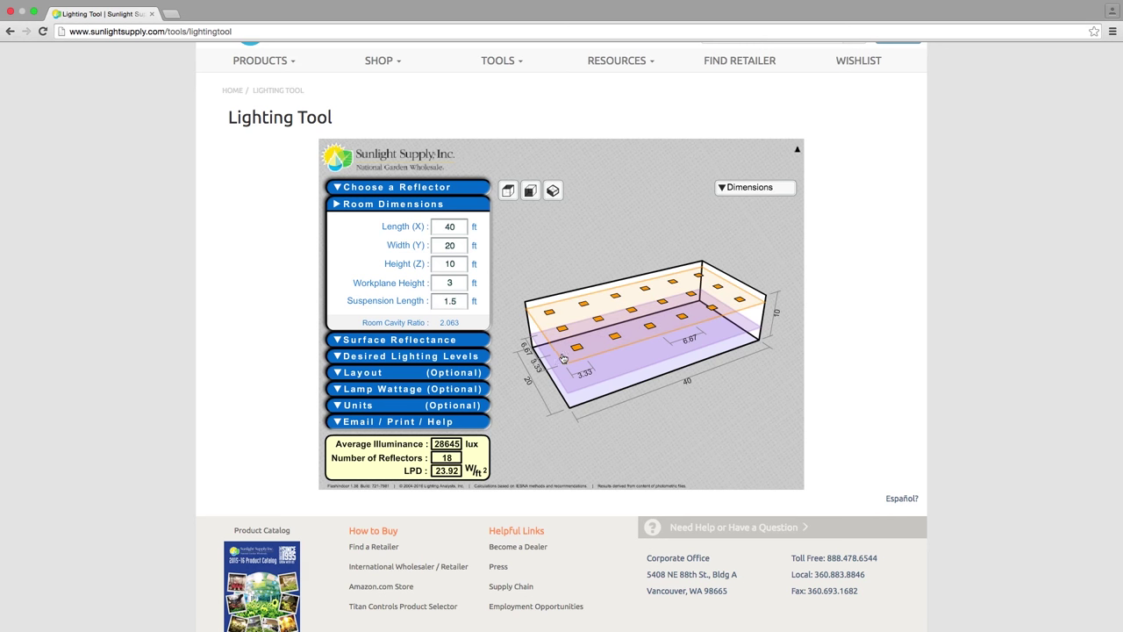
# - Check side and plan views and reflectances (0% ceiling, 90% walls, 50% floor), then expand Email / Print / Help
pyautogui.click(530, 190)
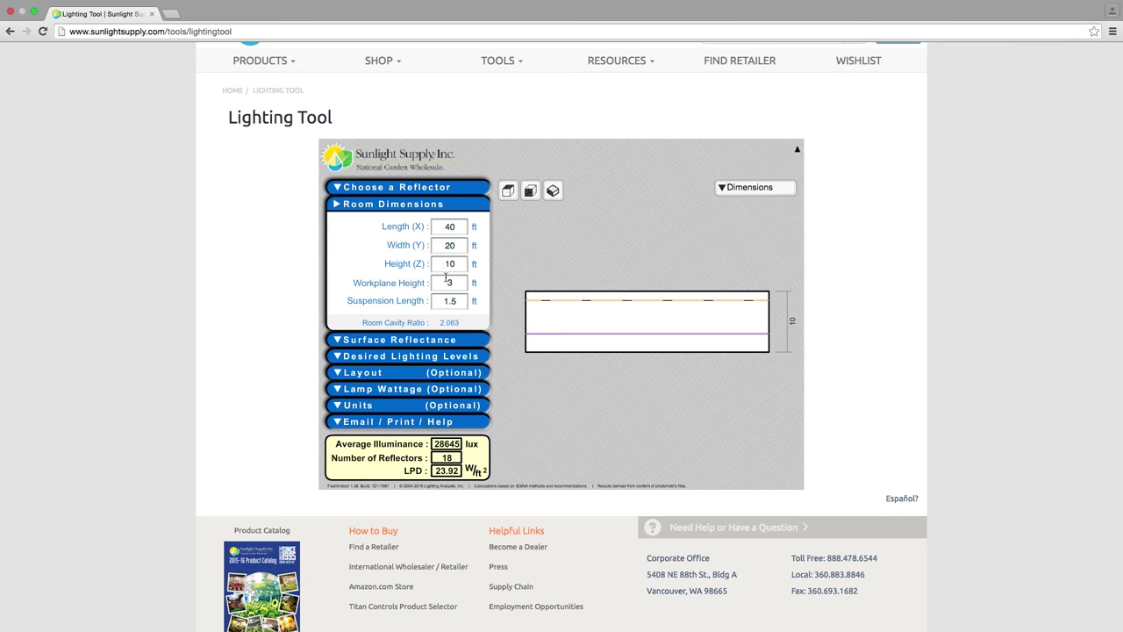
pyautogui.click(508, 191)
pyautogui.click(379, 346)
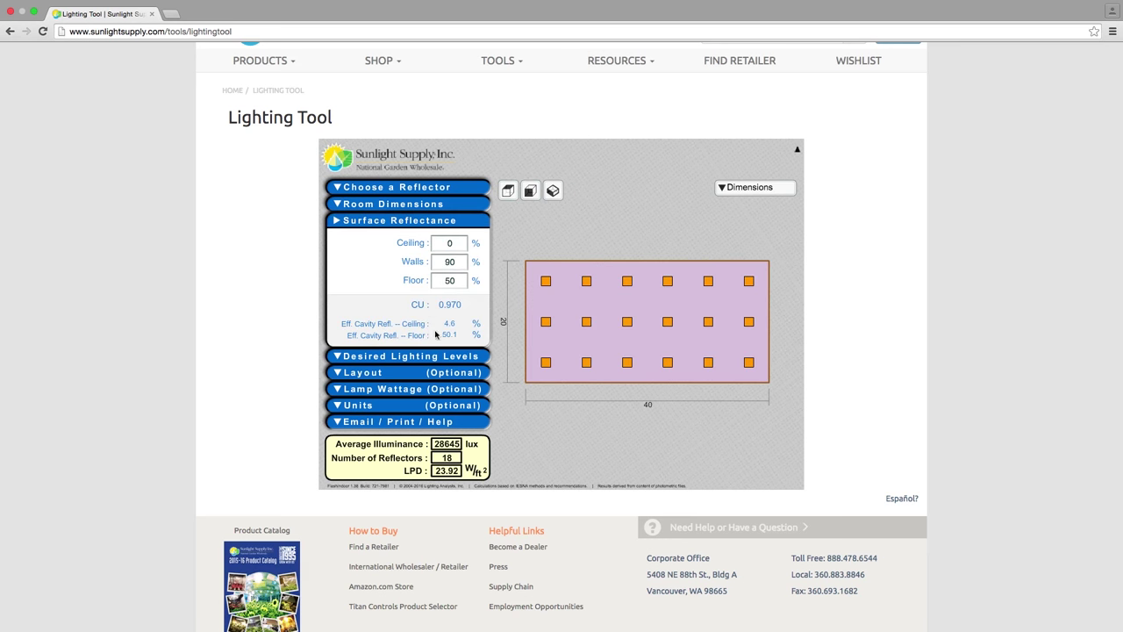
pyautogui.click(549, 191)
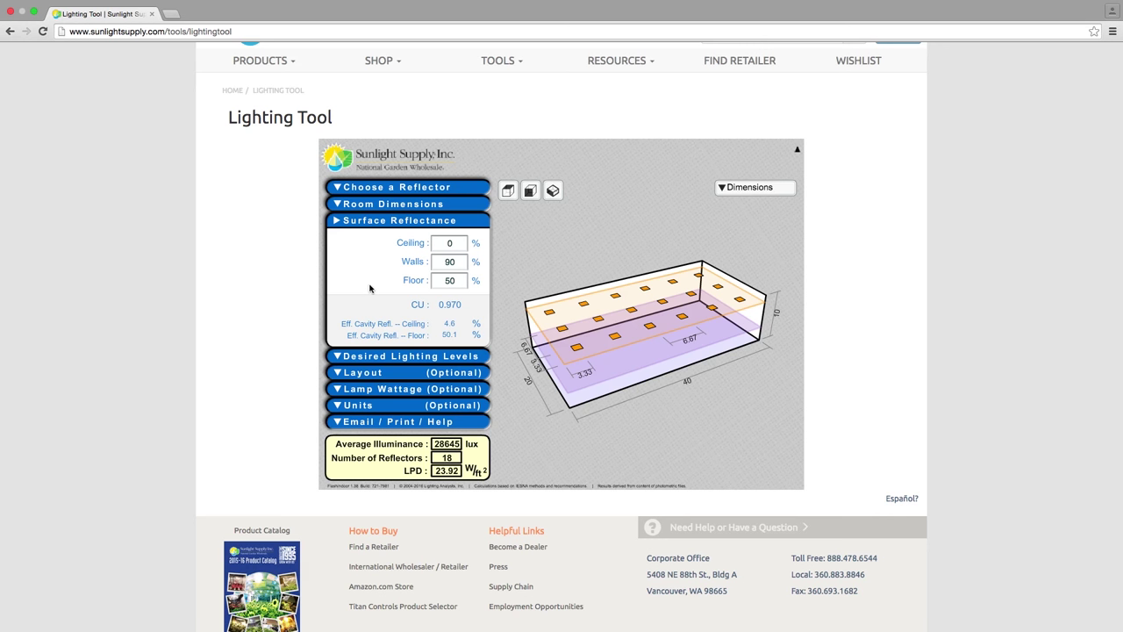
pyautogui.click(379, 425)
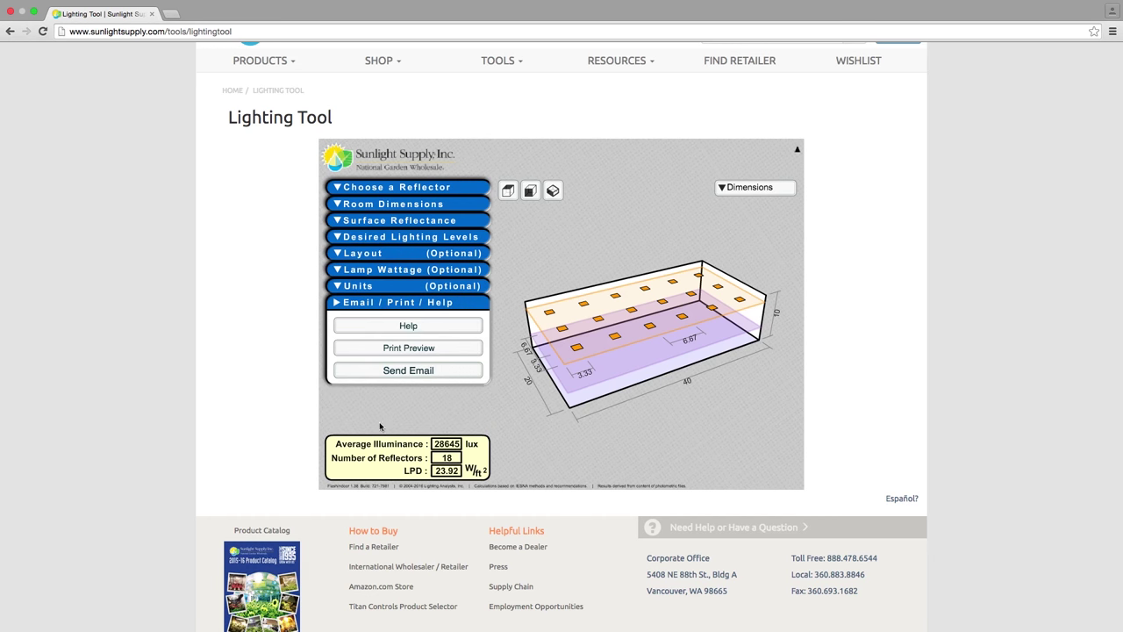
# - Read the Surface Reflectance guidance on the lighting tool help page
pyautogui.click(411, 326)
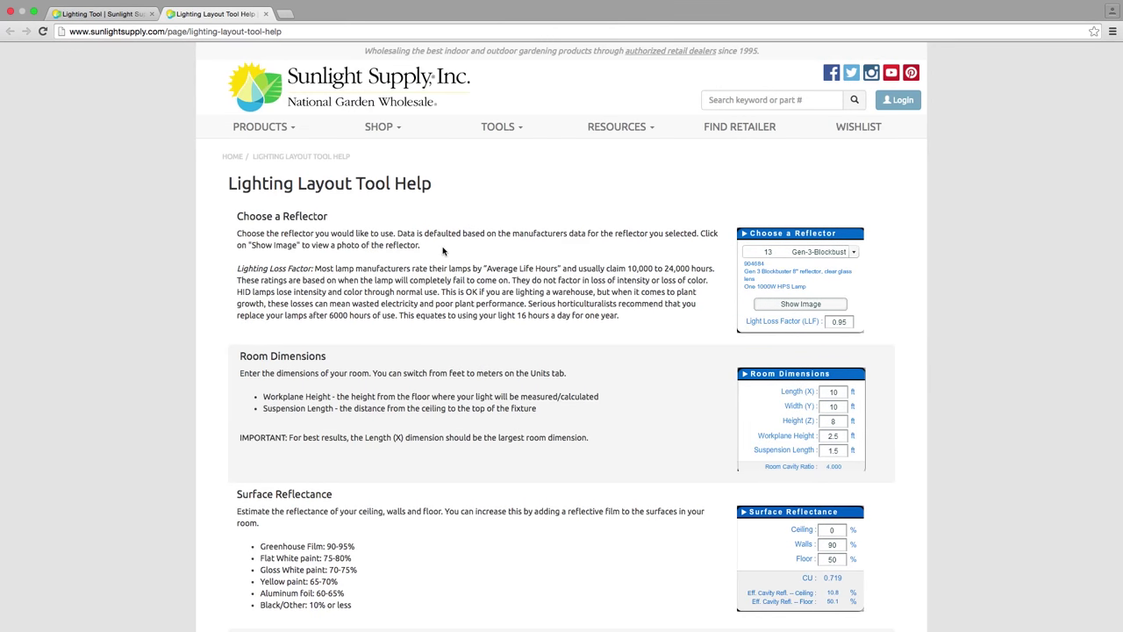
pyautogui.scroll(-5, 444, 252)
pyautogui.scroll(-1, 444, 252)
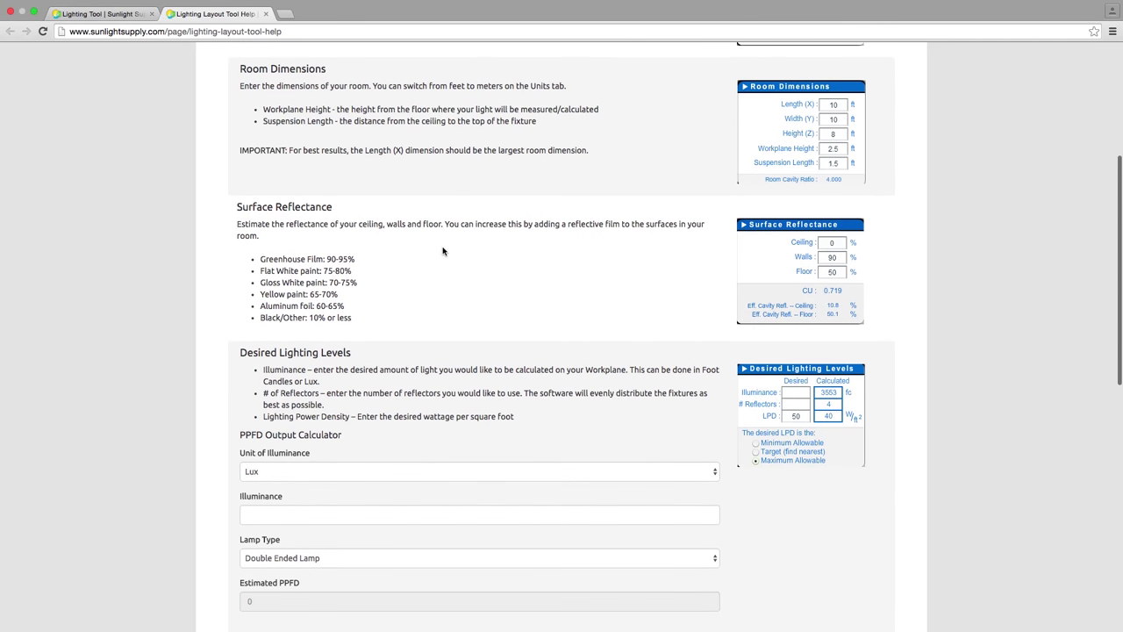
pyautogui.moveTo(237, 207); pyautogui.dragTo(347, 209)
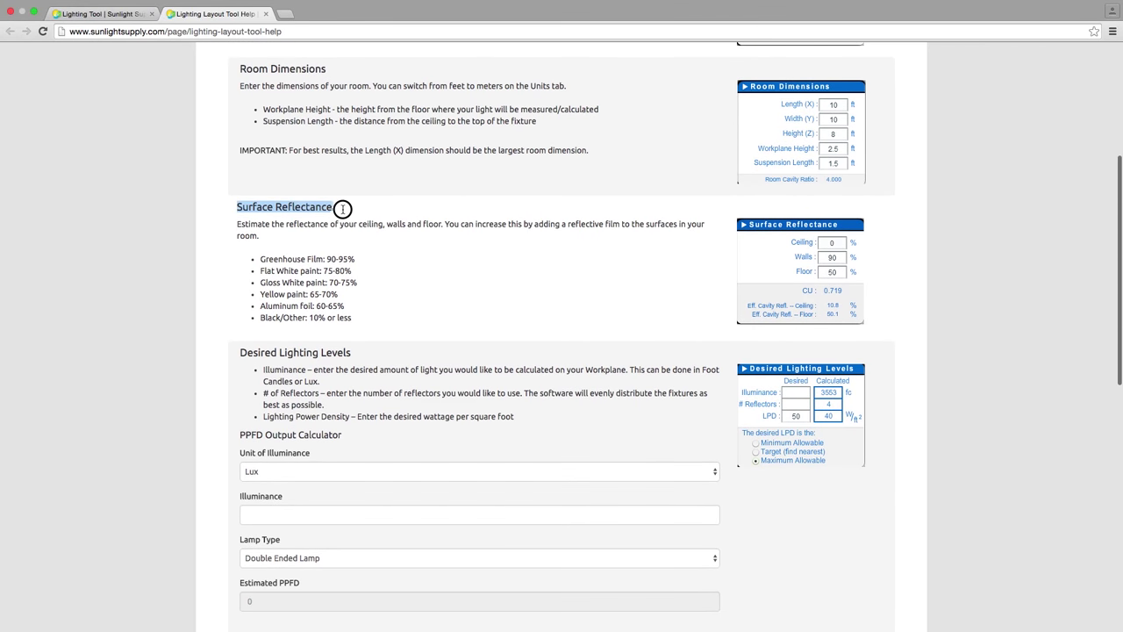
pyautogui.click(332, 219)
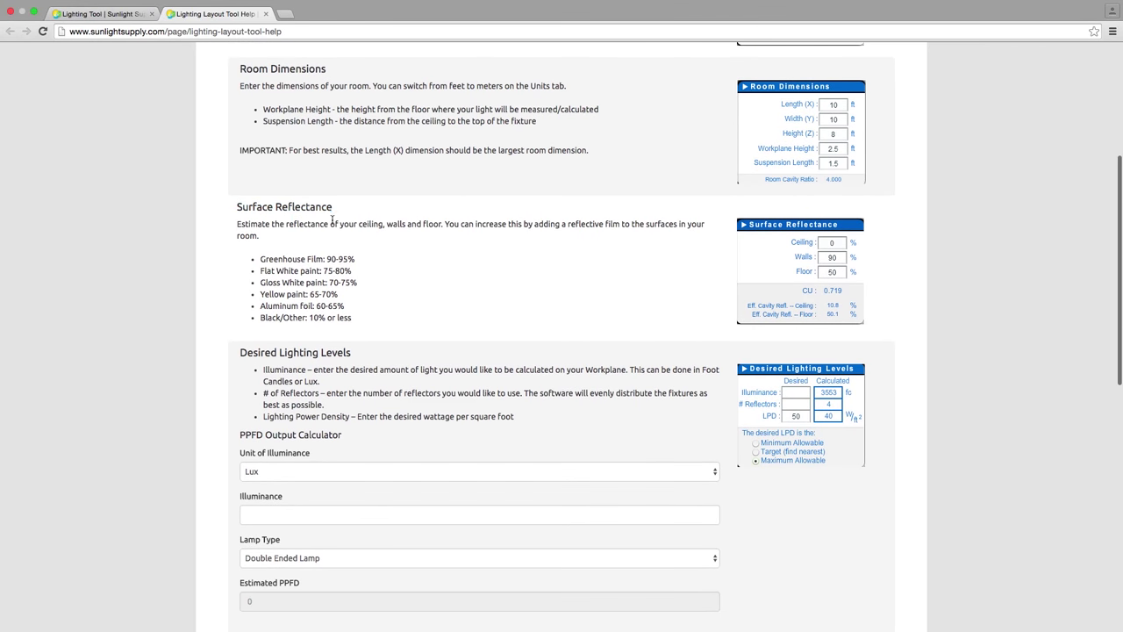
pyautogui.click(361, 261)
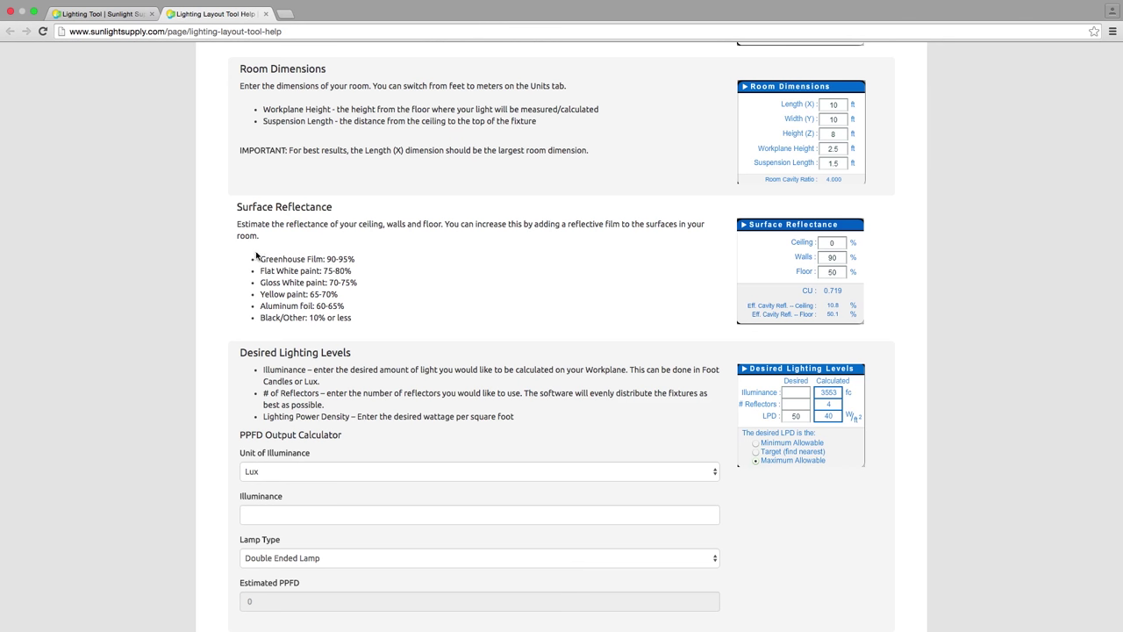
pyautogui.click(98, 14)
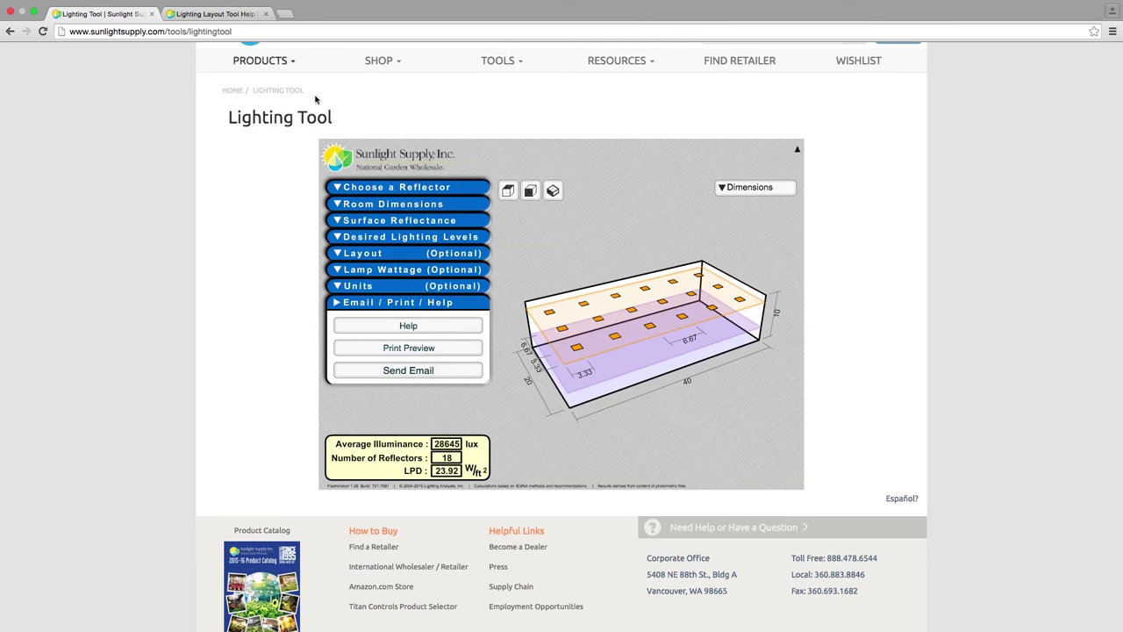
# - Expand Surface Reflectance and Desired Lighting Levels, showing the 25000 lux target
pyautogui.click(377, 221)
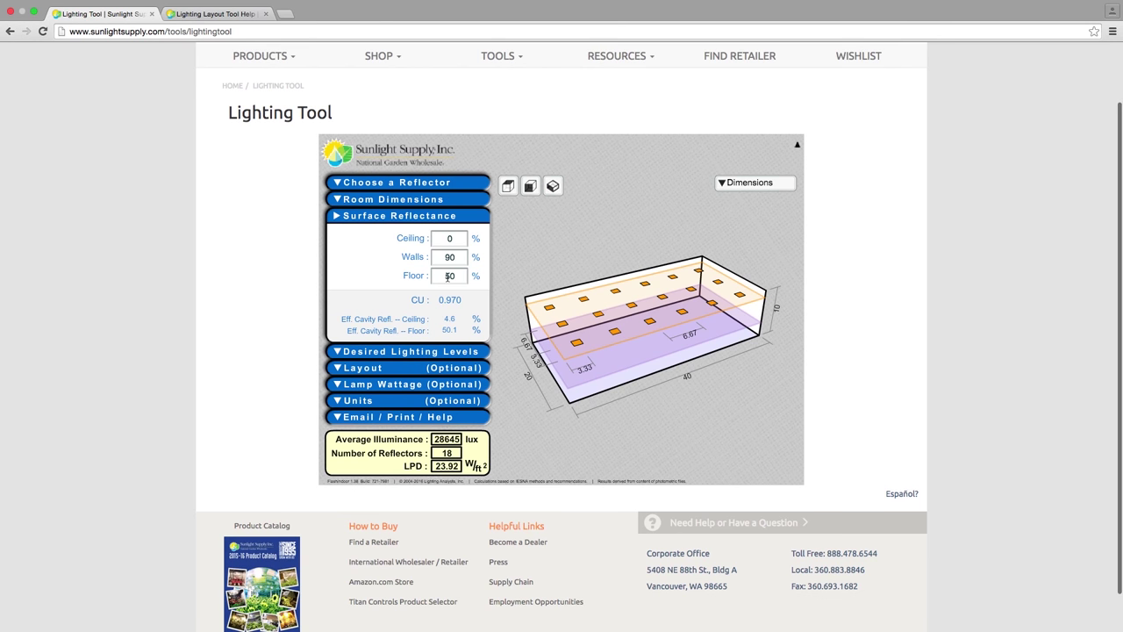
pyautogui.click(400, 351)
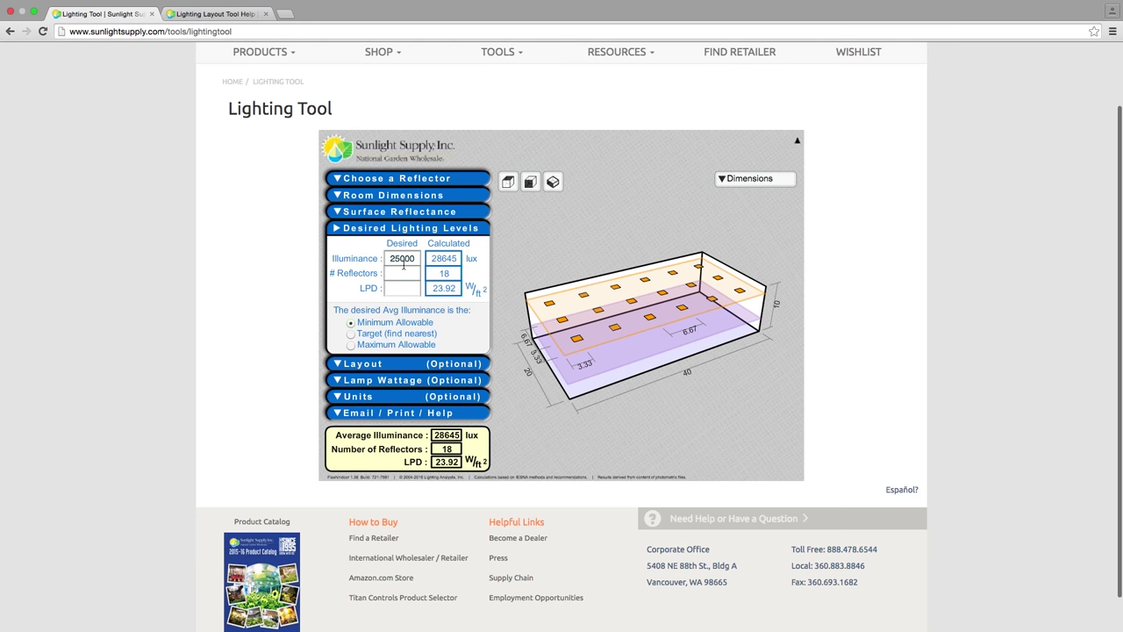
pyautogui.scroll(1, 403, 265)
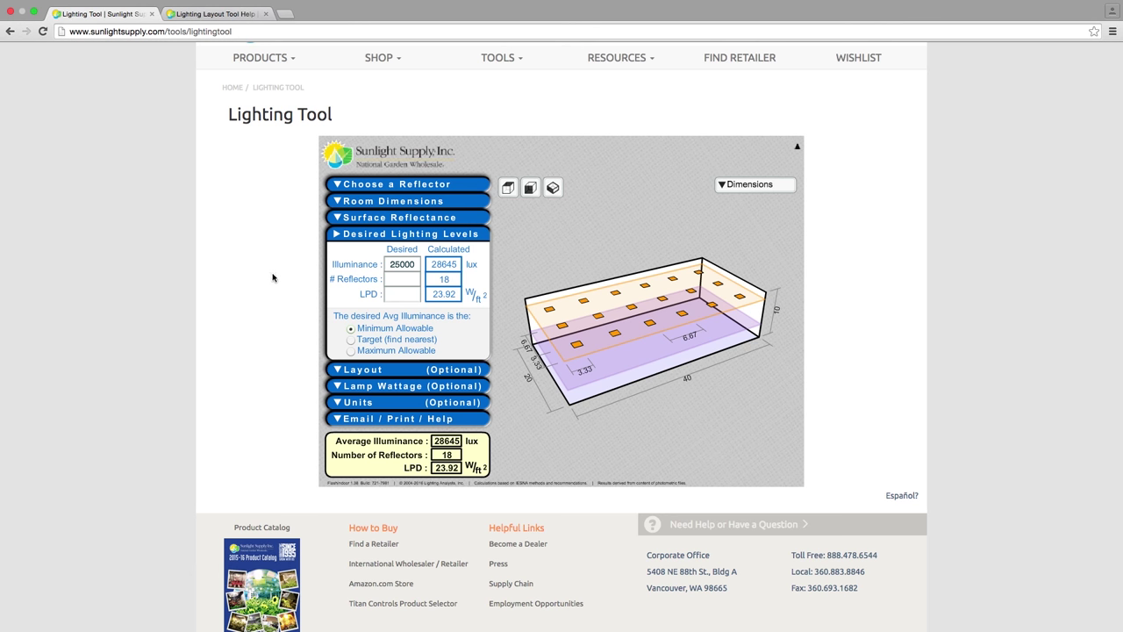
# - Enter 45000 lux as the PPFD calculator's illuminance on the help page
pyautogui.click(208, 14)
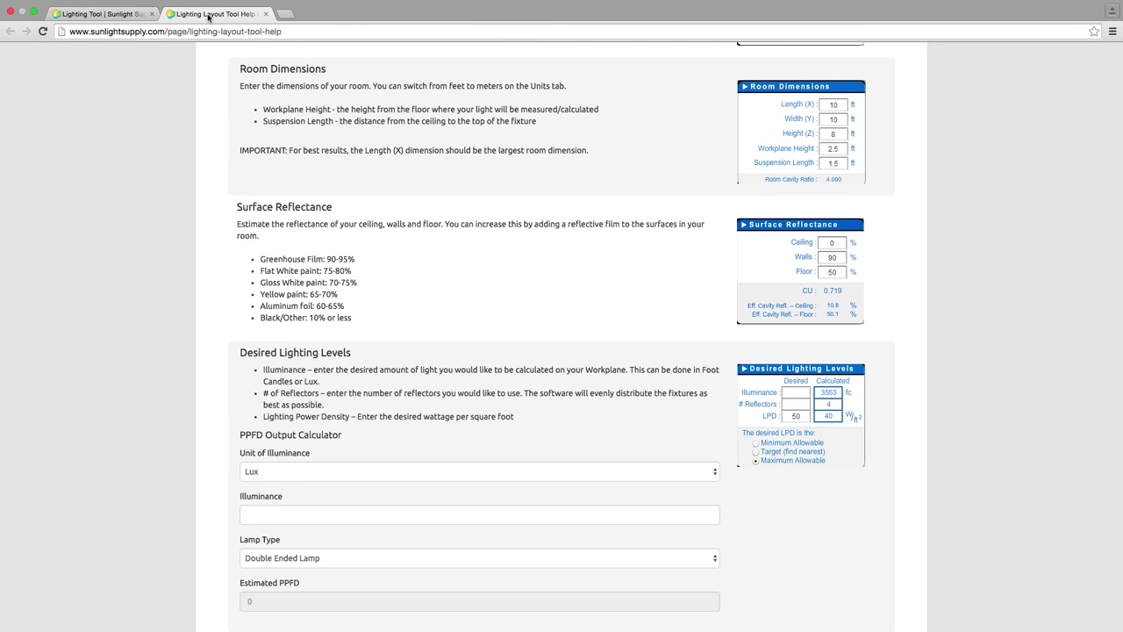
pyautogui.scroll(-5, 488, 321)
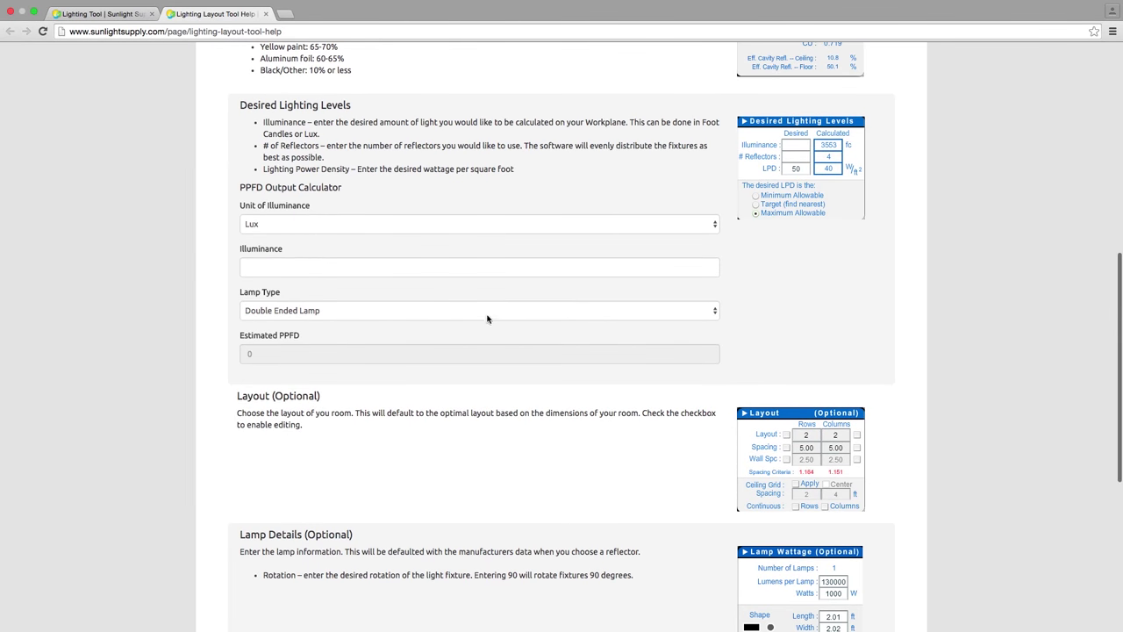
pyautogui.click(297, 272)
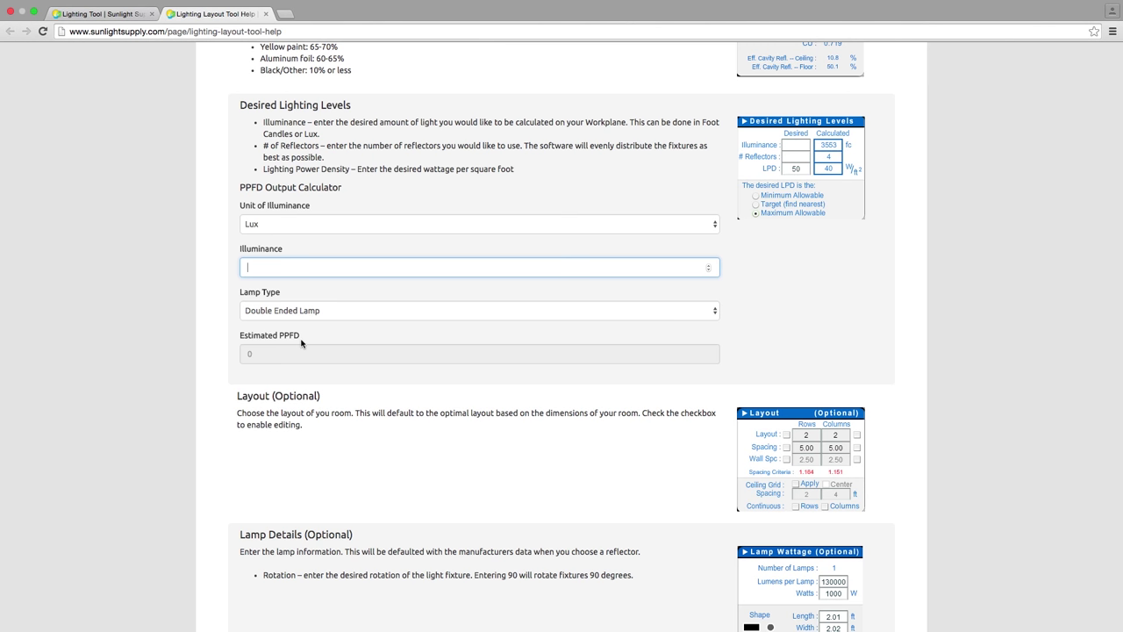
pyautogui.click(263, 263)
pyautogui.write('000')
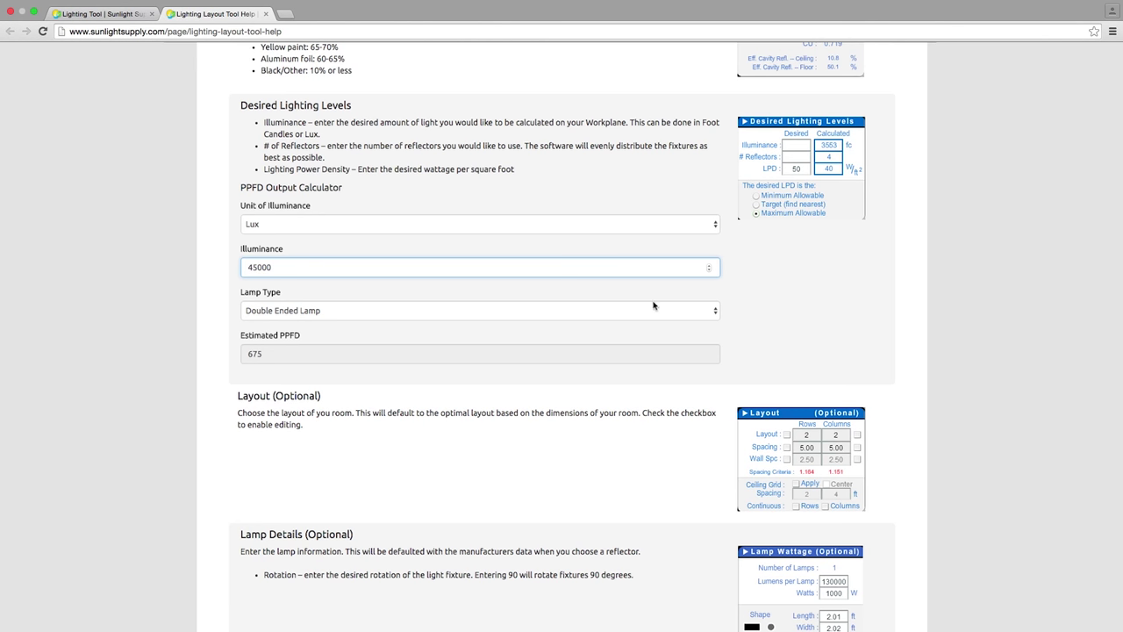
# - Compare HPS, MH and CDM lamp types, ending on Double Ended Lamp at 675 PPFD
pyautogui.click(716, 310)
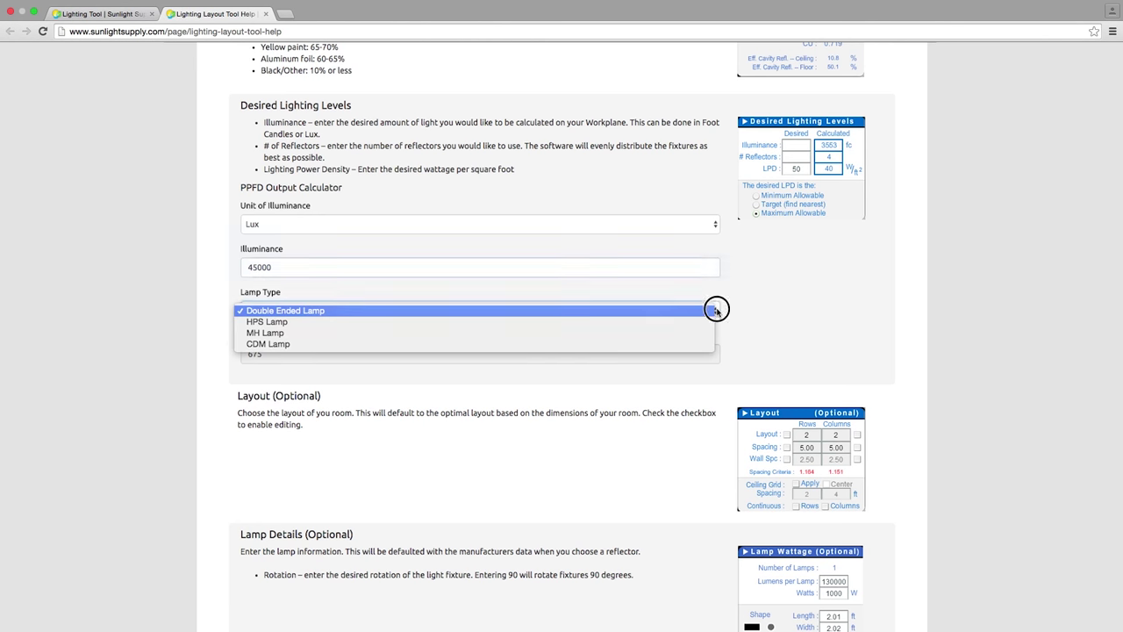
pyautogui.click(298, 321)
pyautogui.click(295, 313)
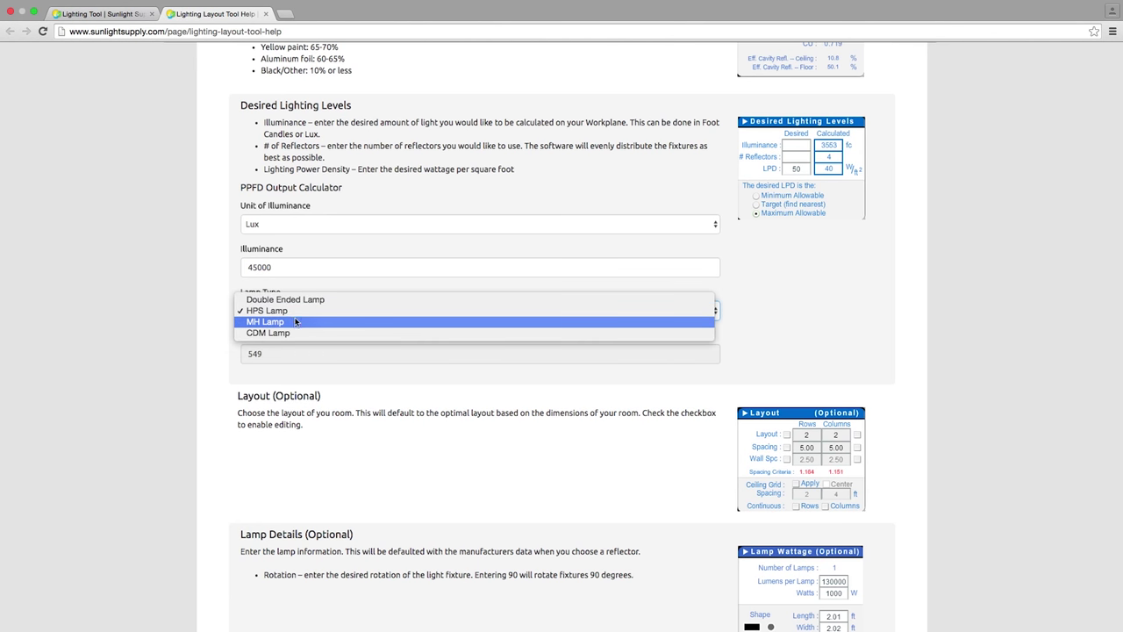
pyautogui.click(293, 325)
pyautogui.click(297, 317)
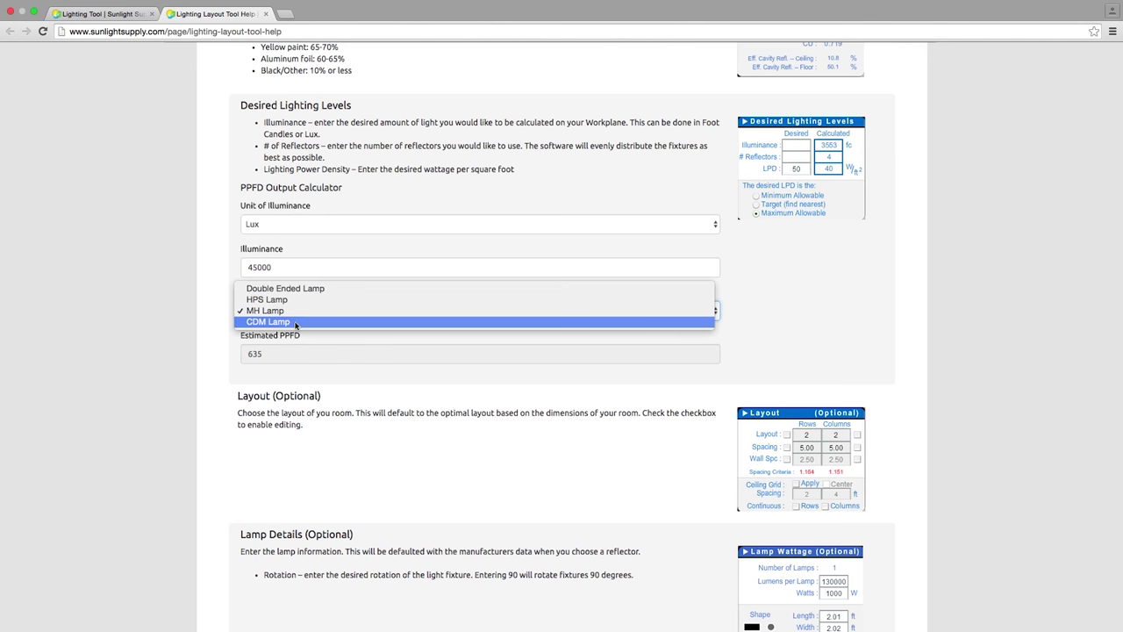
pyautogui.click(303, 314)
pyautogui.click(302, 279)
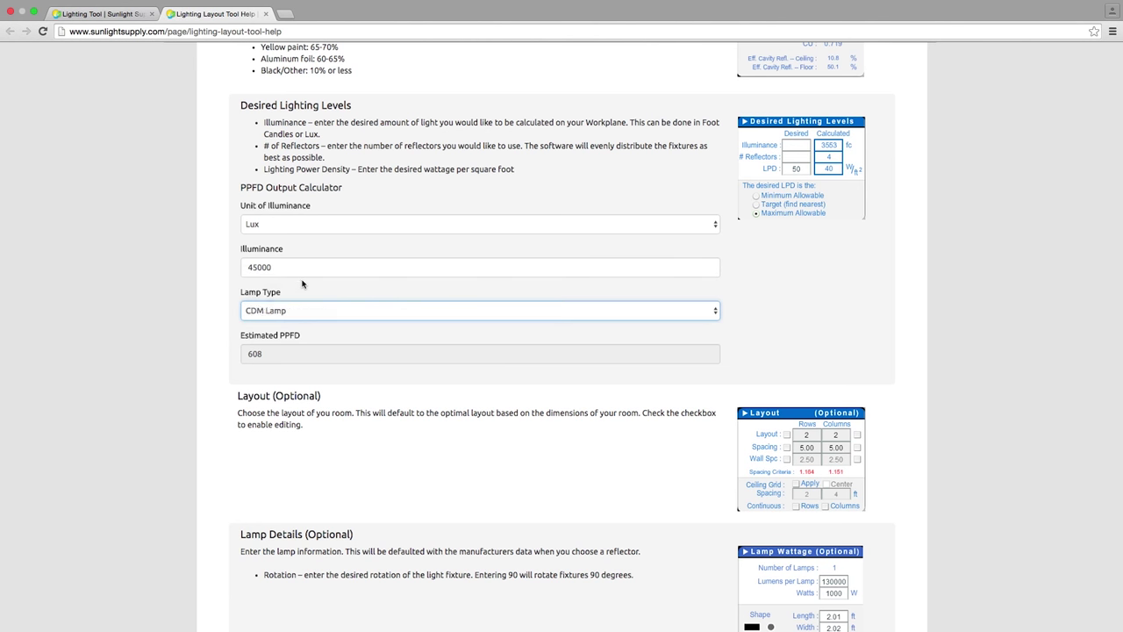
pyautogui.click(307, 267)
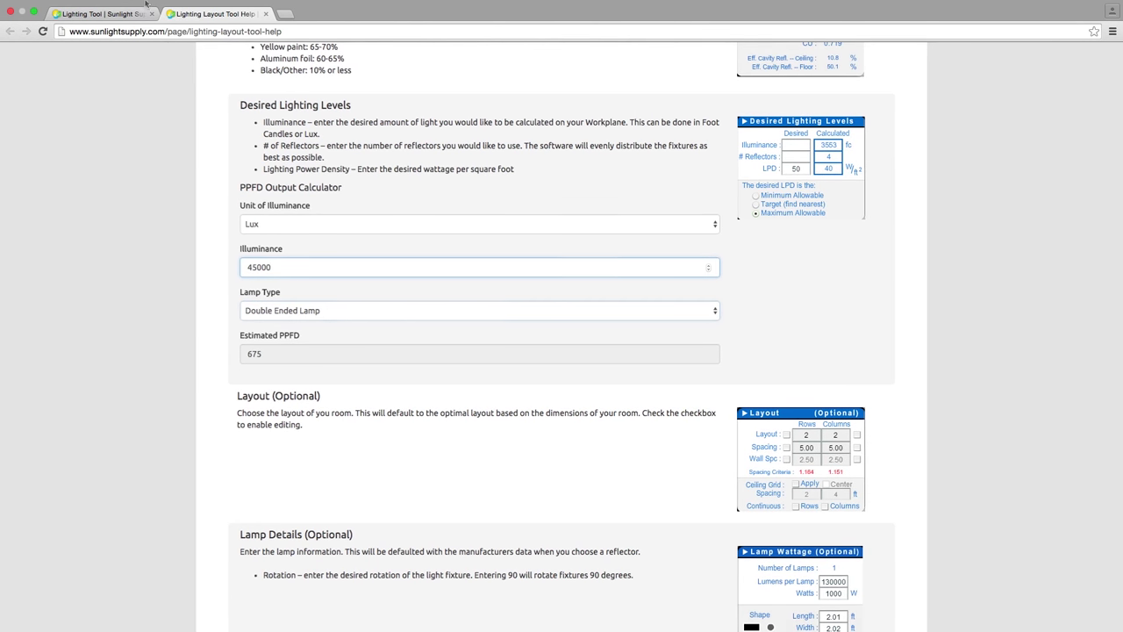
# - Change the desired illuminance from 25000 to 45000 lux, giving 32 reflectors at 50925 lux
pyautogui.click(105, 15)
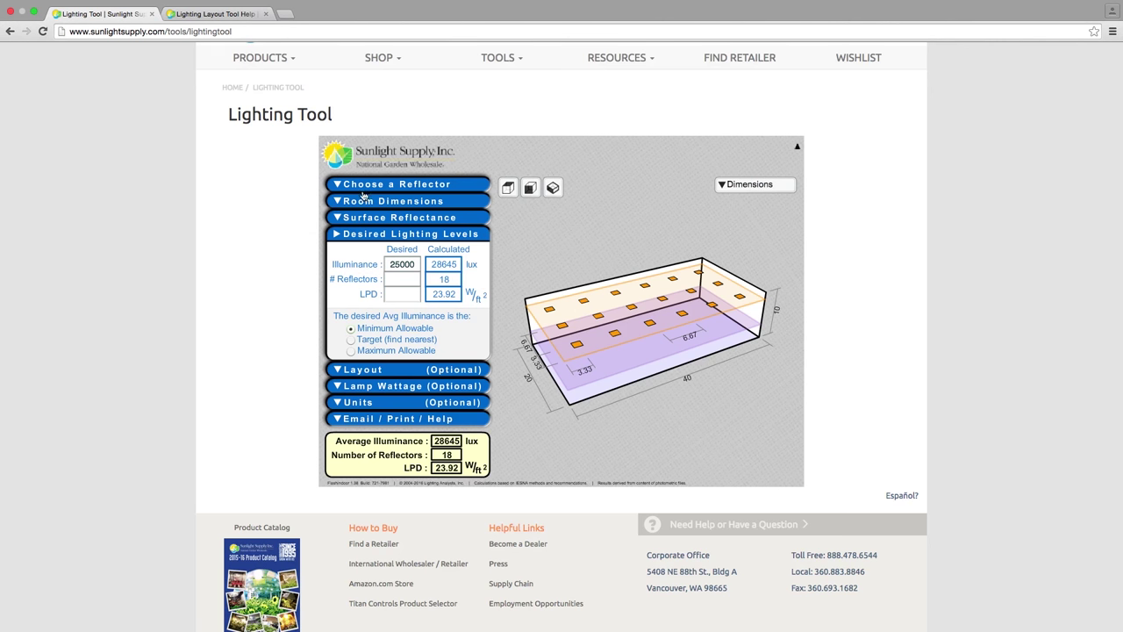
pyautogui.doubleClick(402, 265)
pyautogui.write('450')
pyautogui.write('00')
pyautogui.press('Return')
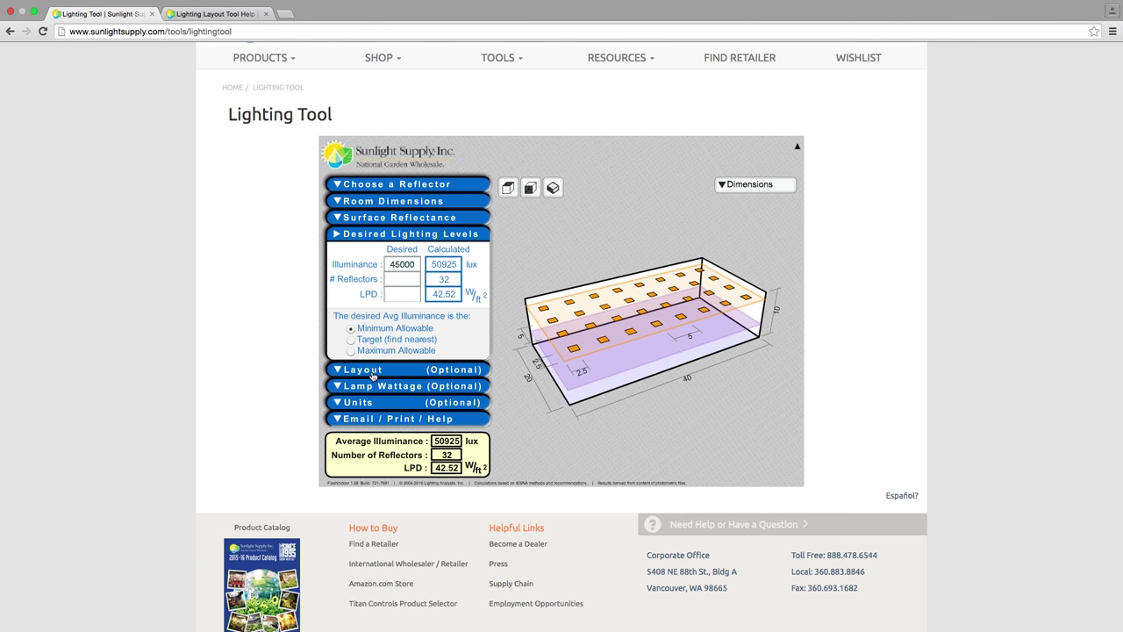
pyautogui.click(362, 419)
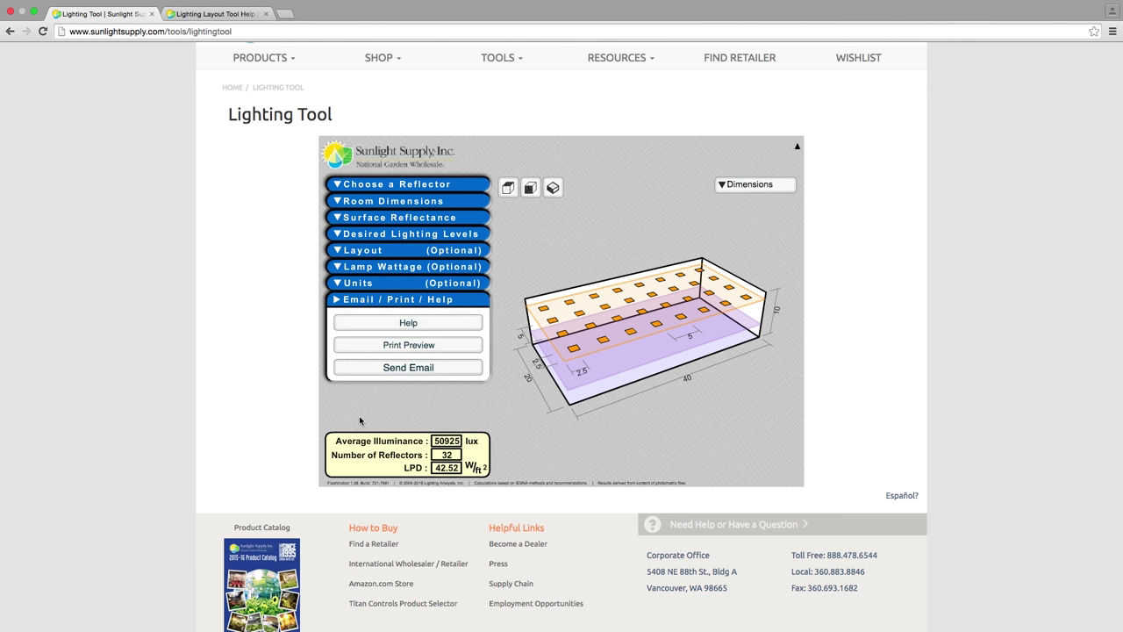
# - Open the print preview and title the report 'Grow Room'
pyautogui.click(404, 345)
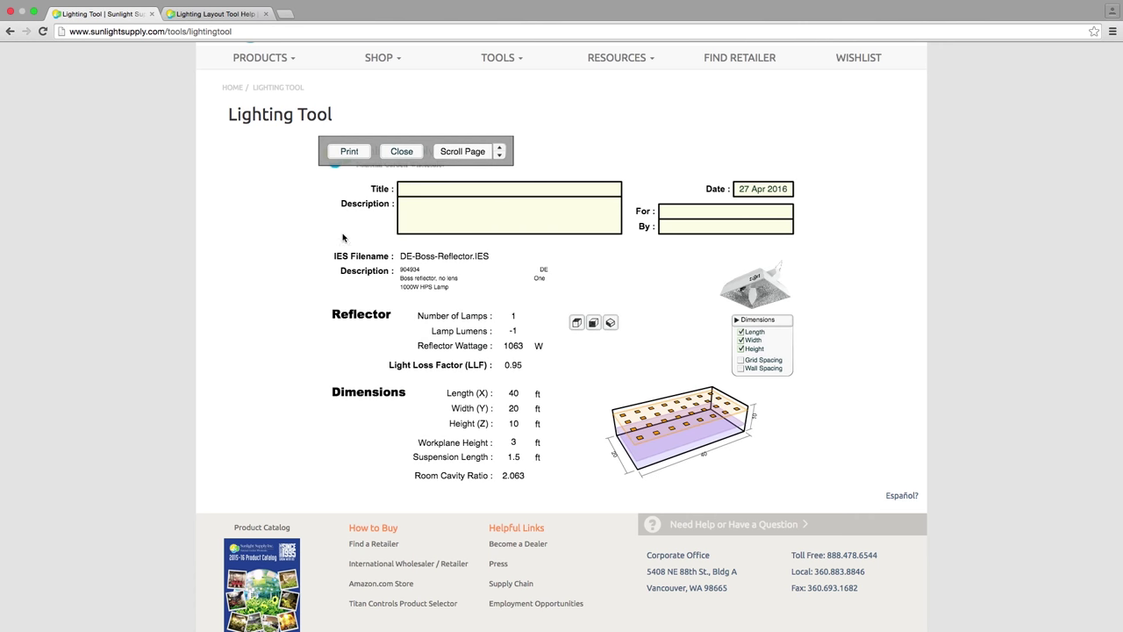
pyautogui.click(429, 189)
pyautogui.write('Room')
pyautogui.press('Tab')
# - Scroll through the report's reflectance, results and layout pages, then send it to print
pyautogui.scroll(1, 349, 201)
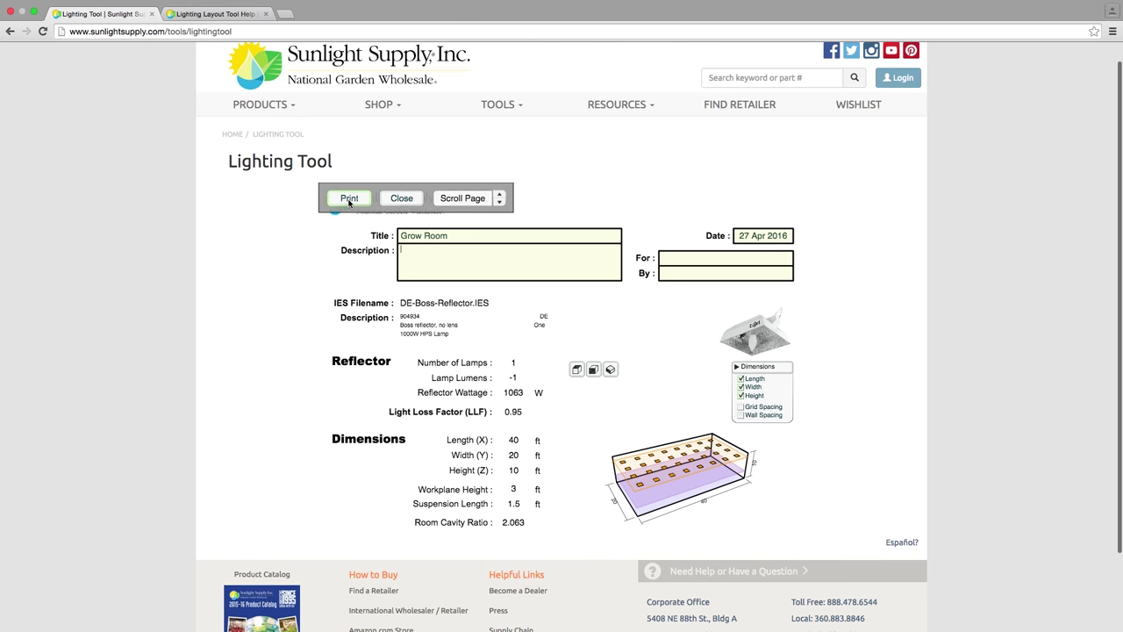
pyautogui.click(499, 202)
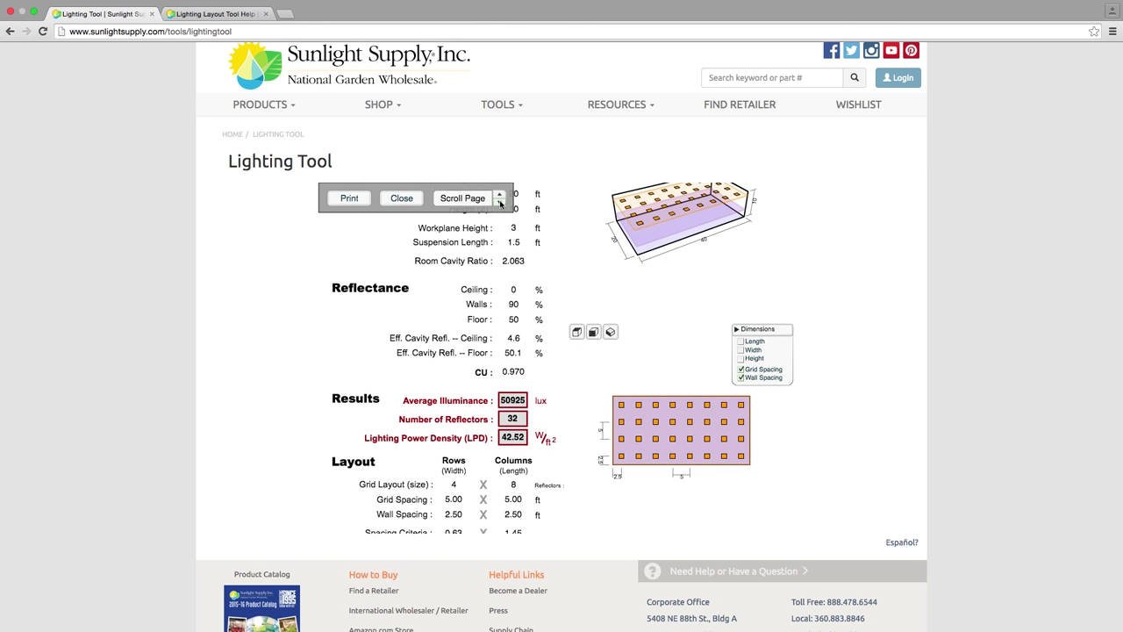
pyautogui.click(499, 202)
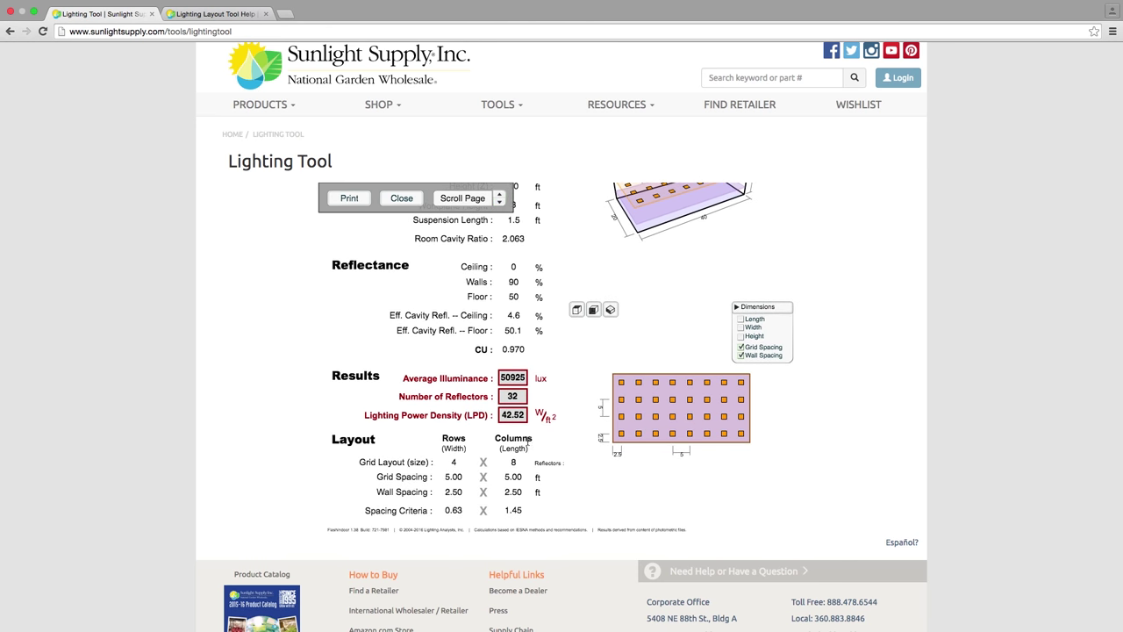
pyautogui.scroll(1, 562, 447)
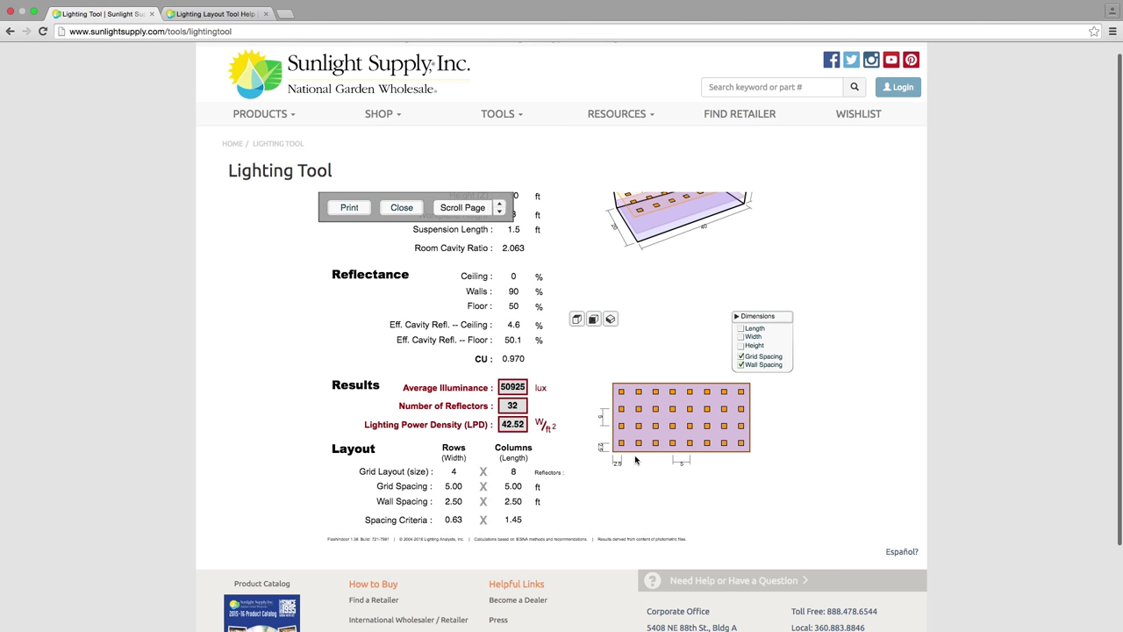
pyautogui.scroll(1, 355, 210)
pyautogui.click(349, 210)
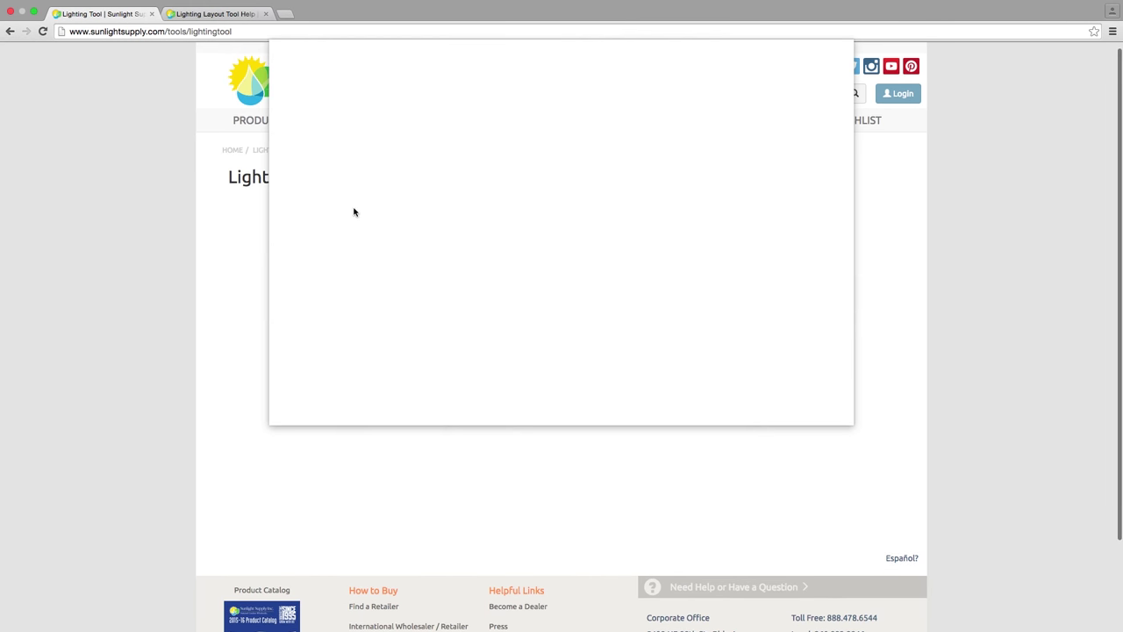
# - Cancel printing, step through the Email Lighting Layout form's sender, recipient and message fields, then return
pyautogui.click(388, 91)
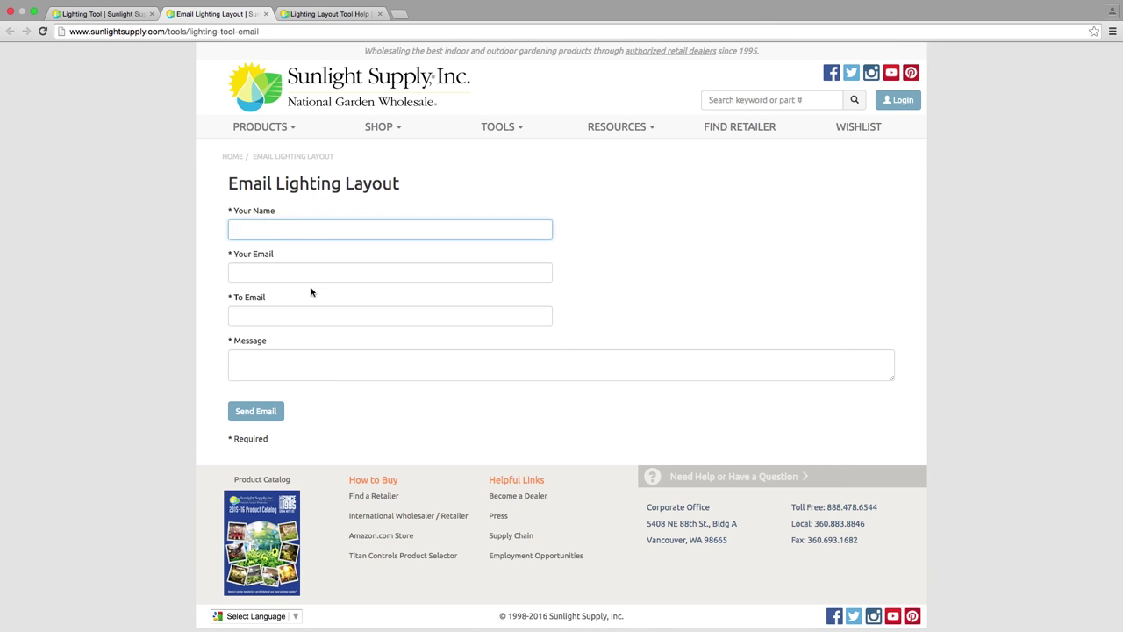
pyautogui.click(311, 274)
pyautogui.click(312, 315)
pyautogui.click(335, 362)
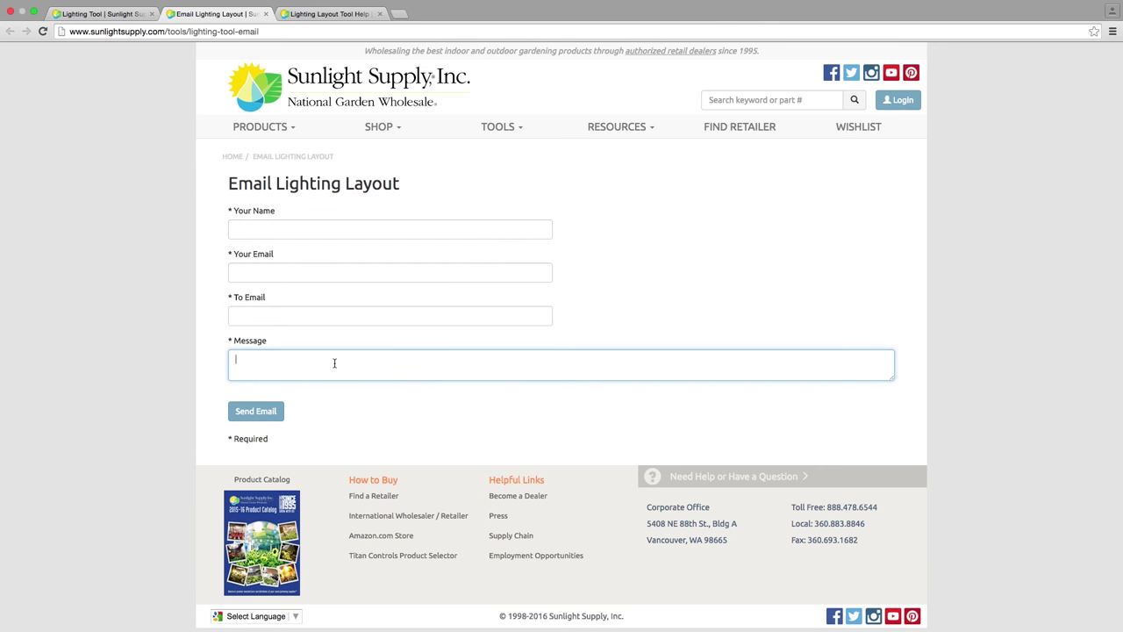
pyautogui.click(101, 14)
pyautogui.scroll(-2, 582, 153)
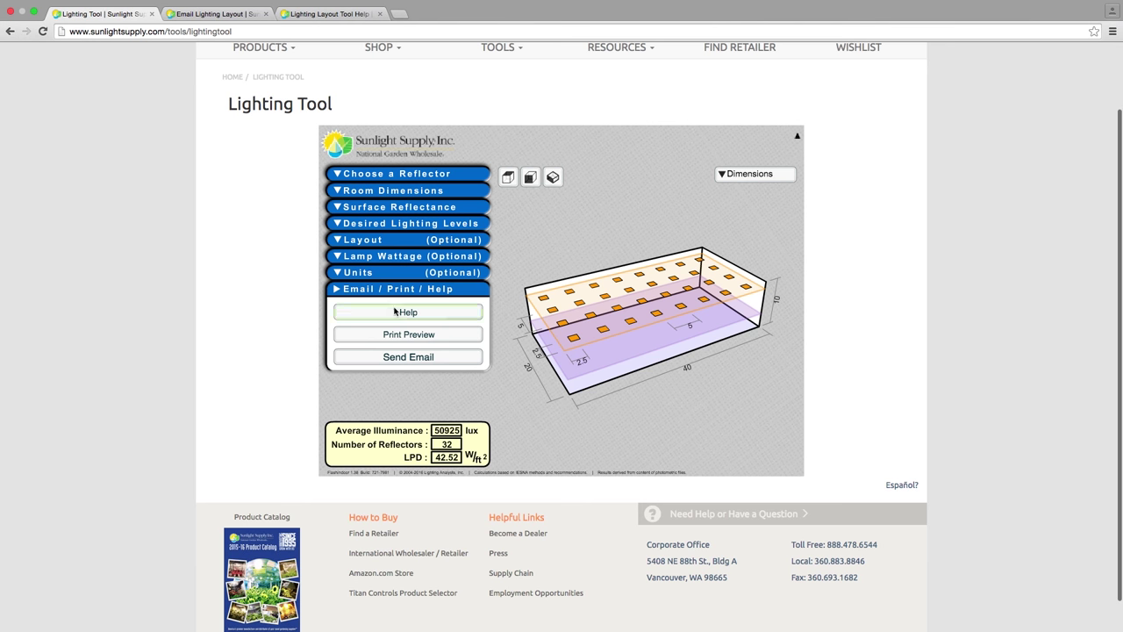
# - Expand Choose a Reflector and Room Dimensions to show the 40×20×10 ft room
pyautogui.click(373, 173)
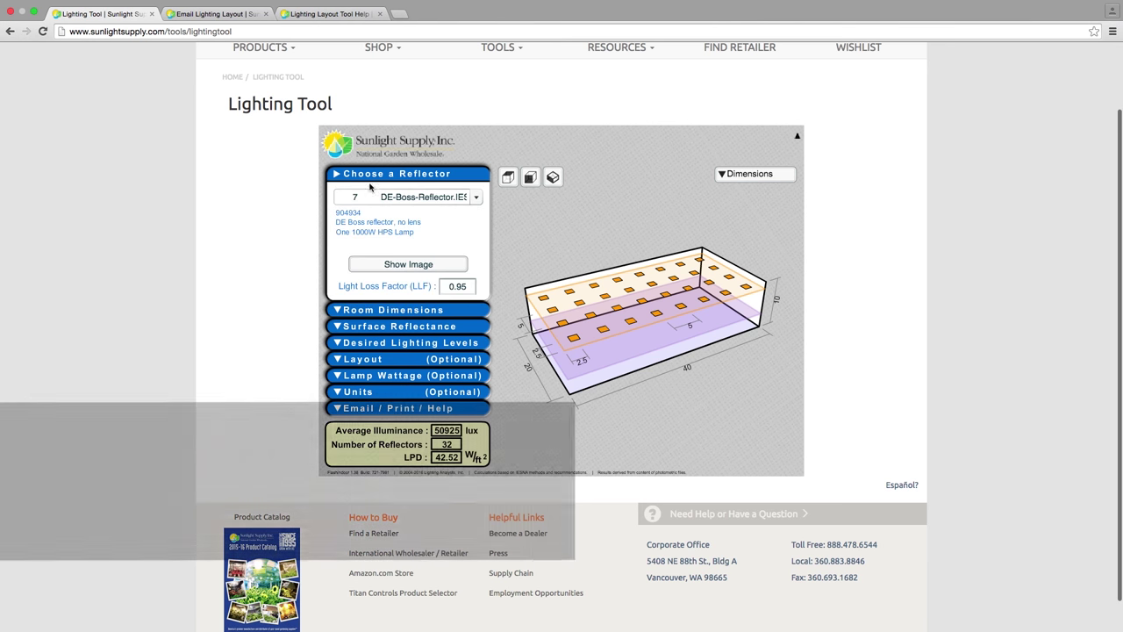
pyautogui.click(402, 310)
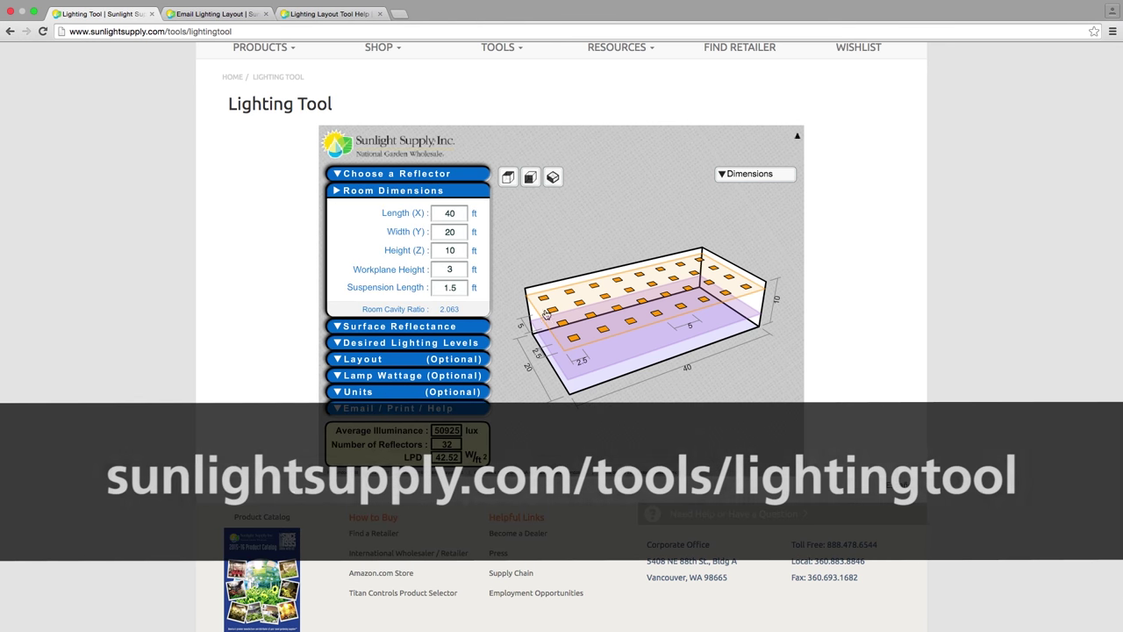